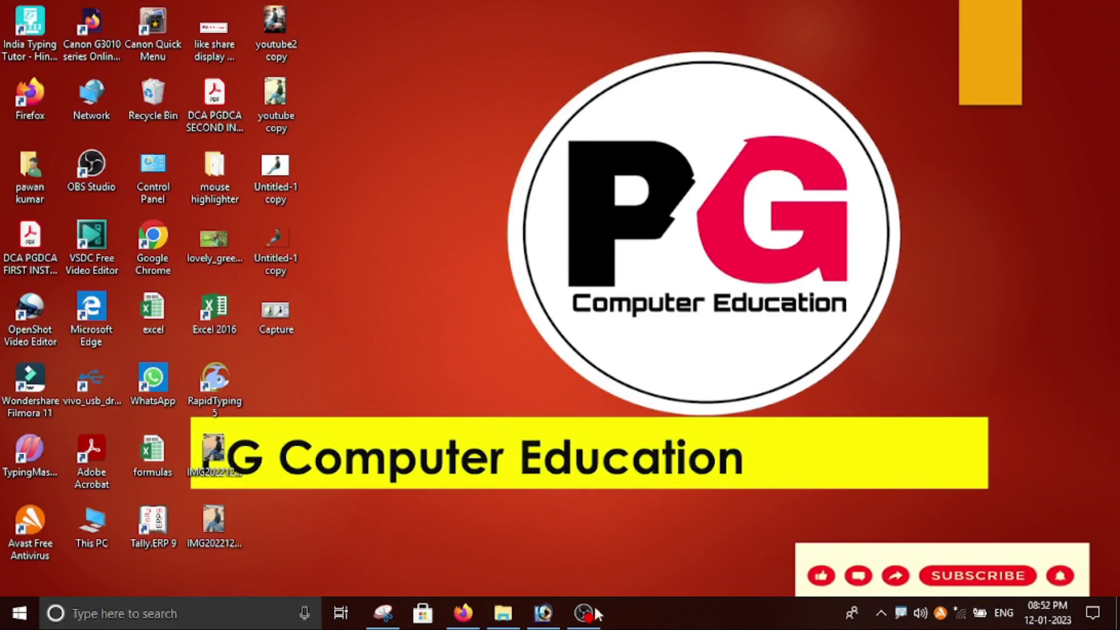
Restore the Photoshop window showing youtube copy.jpg and the cut-out Untitled-1 copy.png
{"action": "left_click", "coordinate": [544, 612]}
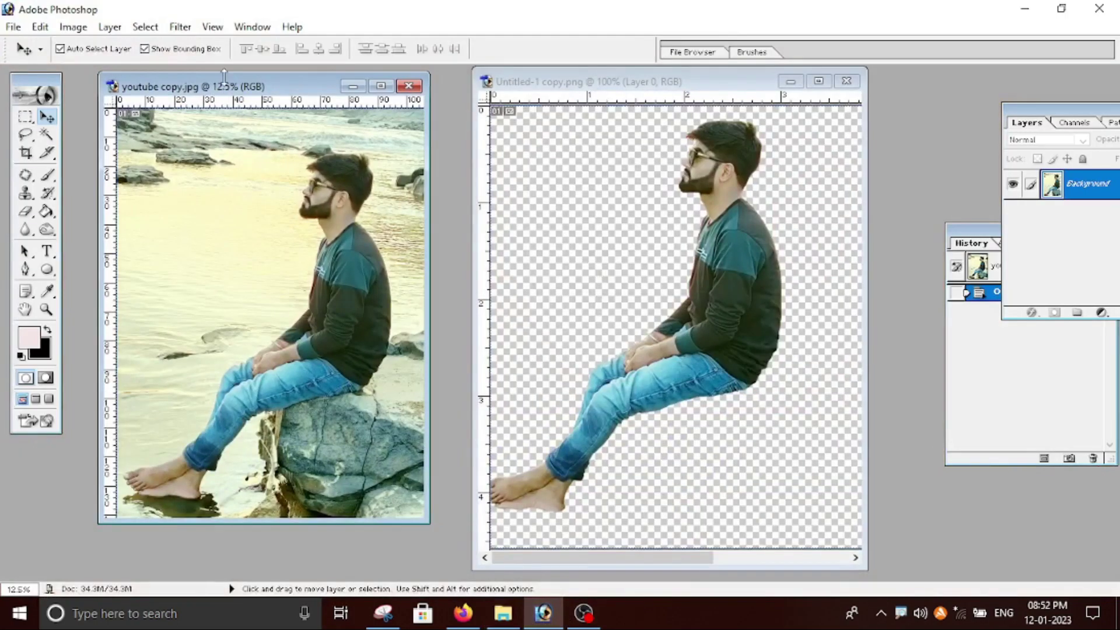
Enlarge the youtube copy.jpg window to show the whole image
{"action": "left_click_drag", "start_coordinate": [224, 76], "coordinate": [209, 70]}
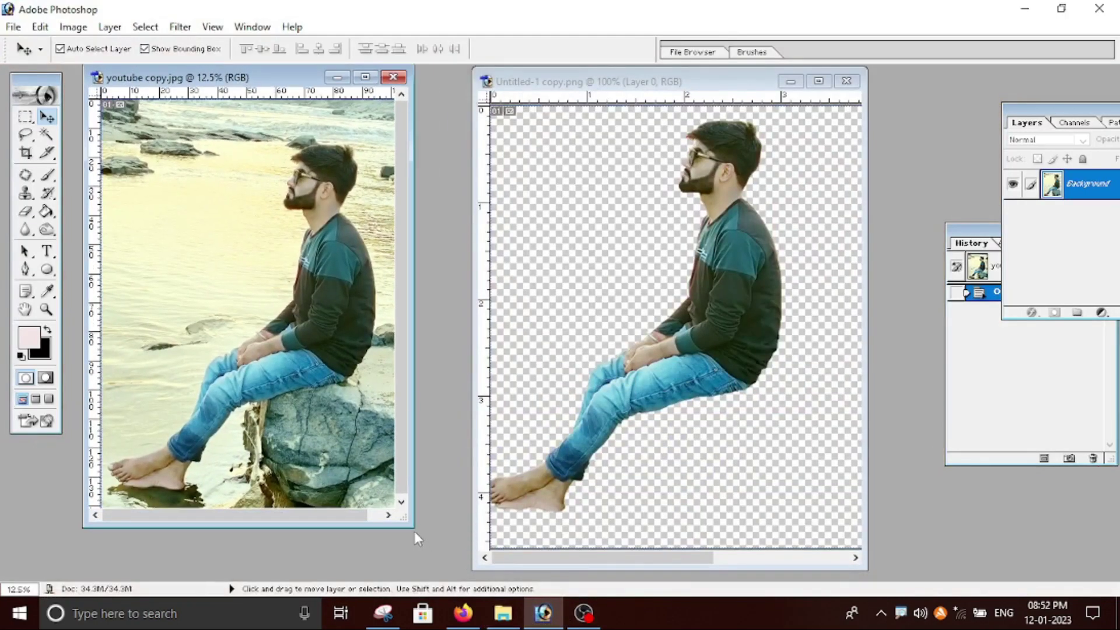
{"action": "left_click_drag", "start_coordinate": [412, 521], "coordinate": [441, 565]}
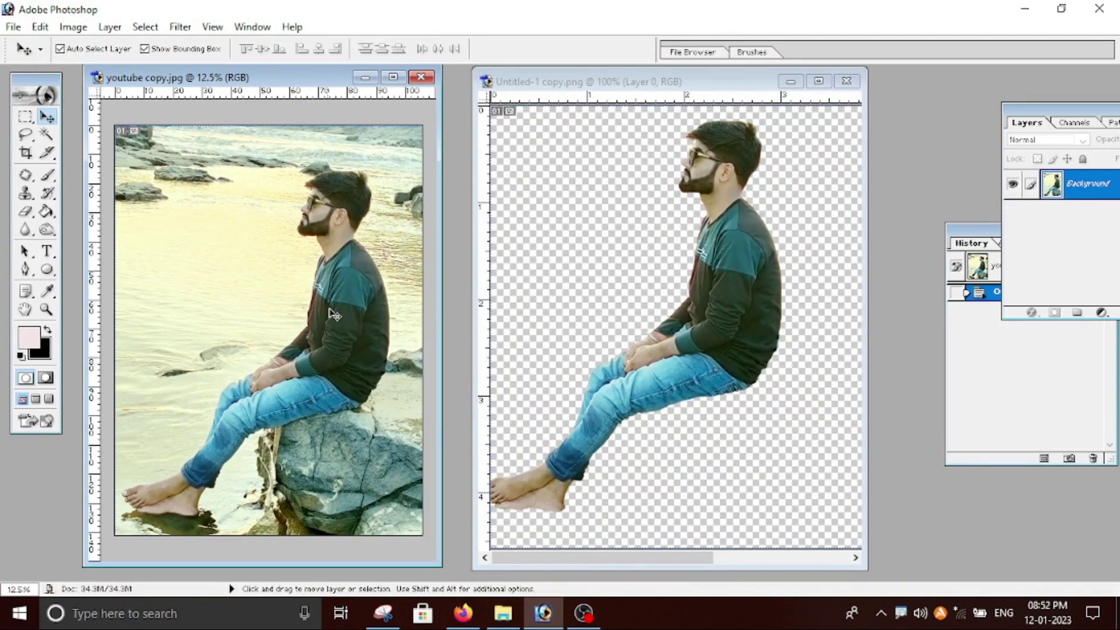
{"action": "left_click", "coordinate": [779, 278]}
Nudge the cut-out figure right and down, then close Untitled-1 copy without saving
{"action": "mouse_move", "coordinate": [755, 295]}
{"action": "left_mouse_down"}
{"action": "mouse_move", "coordinate": [789, 318]}
{"action": "mouse_move", "coordinate": [775, 314]}
{"action": "left_mouse_up"}
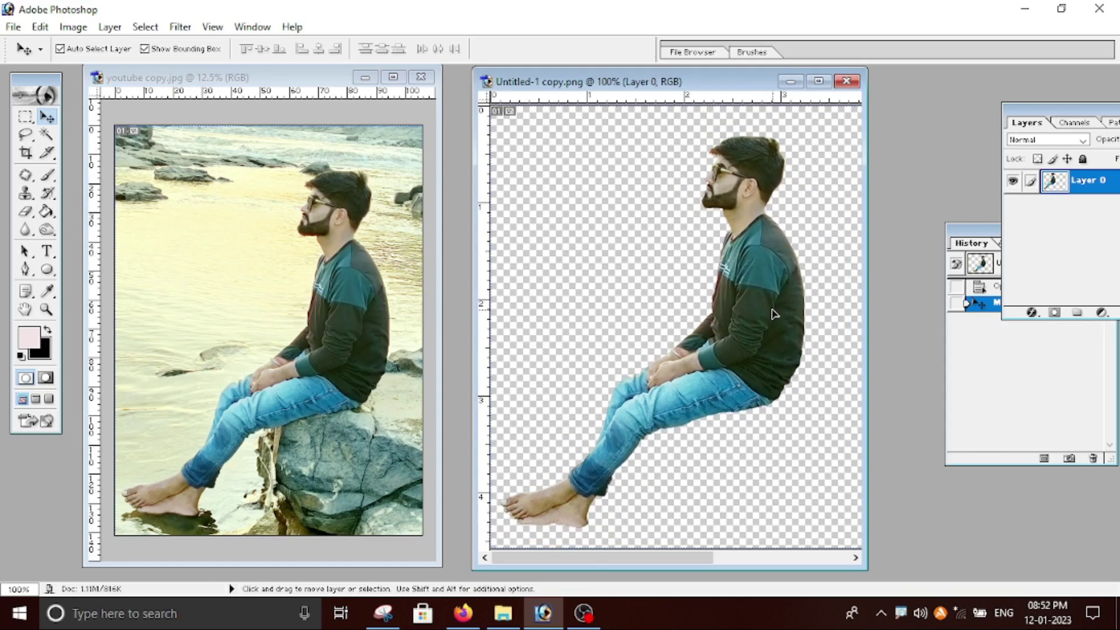
{"action": "left_click_drag", "start_coordinate": [774, 315], "coordinate": [788, 318]}
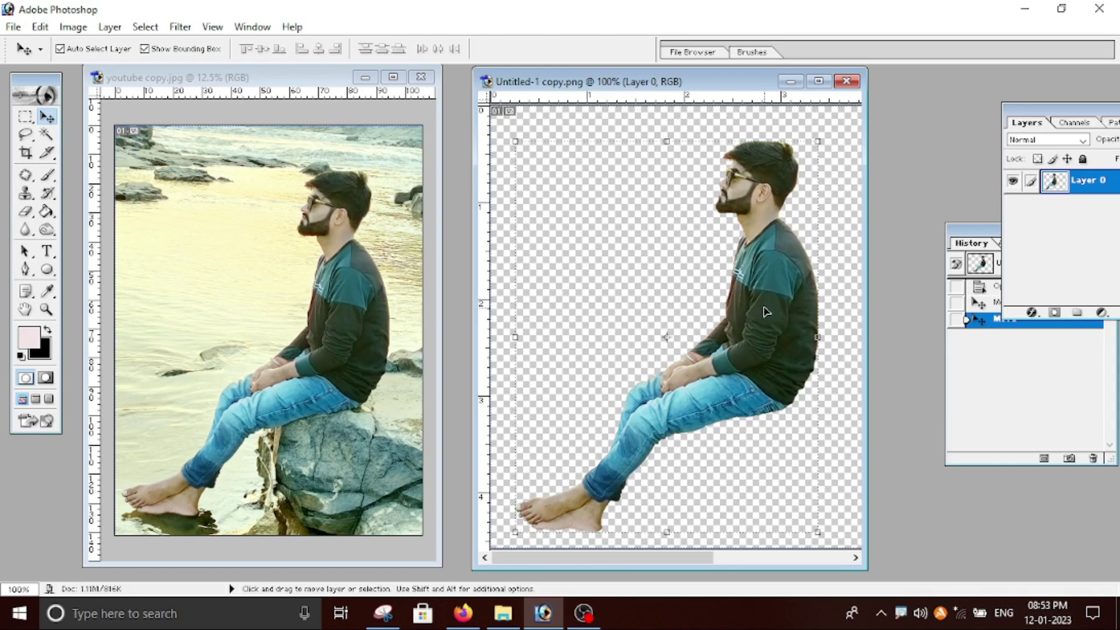
{"action": "left_click", "coordinate": [847, 82]}
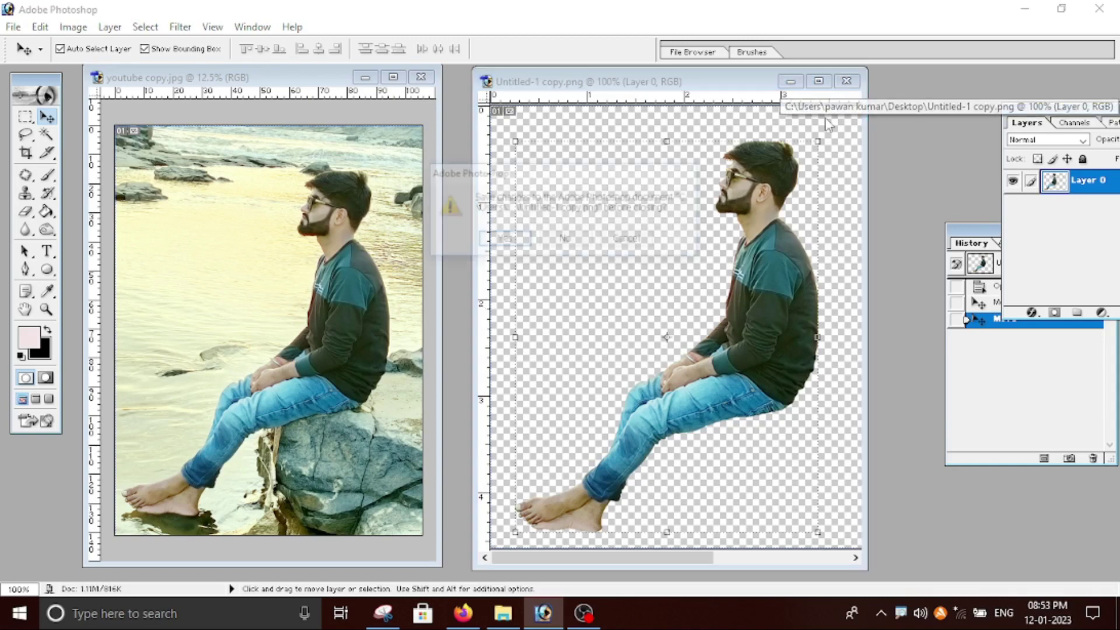
{"action": "left_click", "coordinate": [564, 240]}
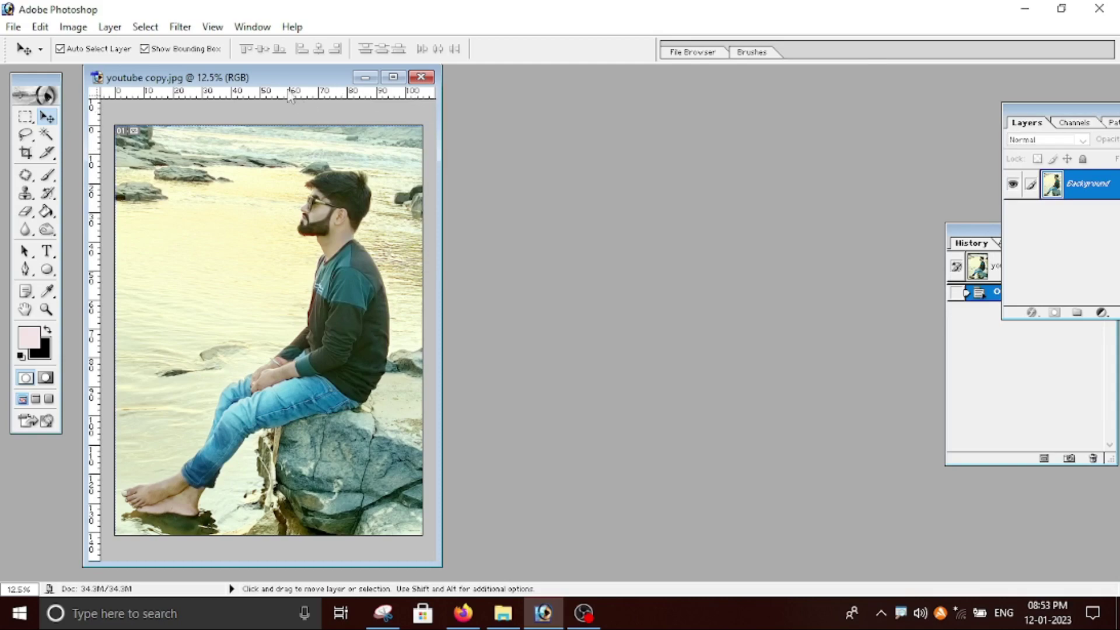
Maximize the beach photo and zoom in closely on the man's outline
{"action": "left_click", "coordinate": [393, 77]}
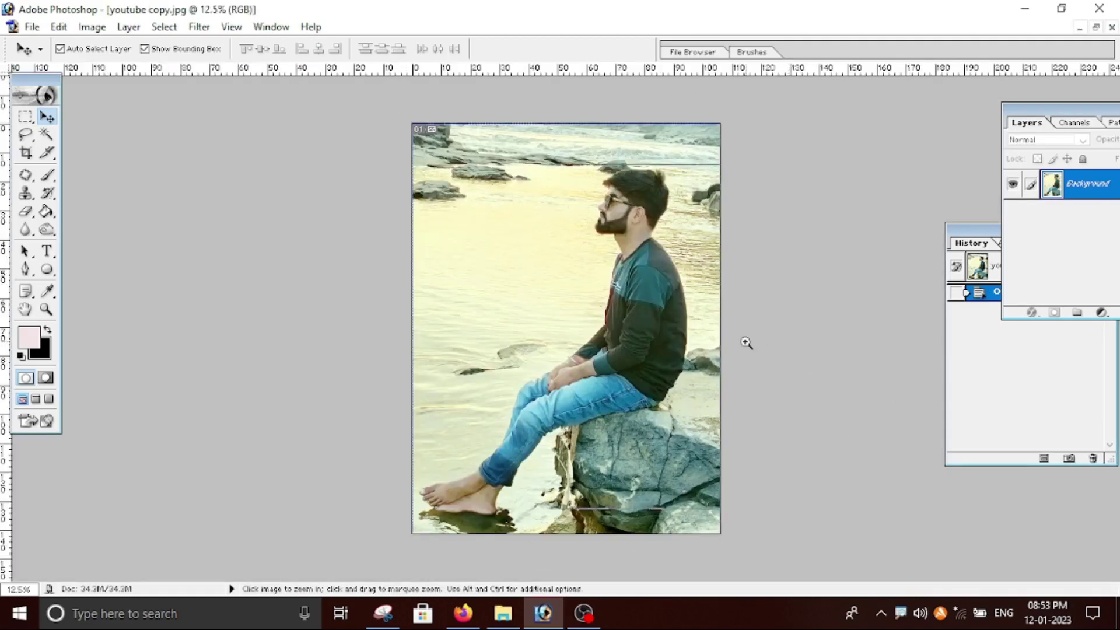
{"action": "key", "text": "ctrl+plus"}
{"action": "scroll", "coordinate": [740, 374], "scroll_direction": "up", "scroll_amount": 1}
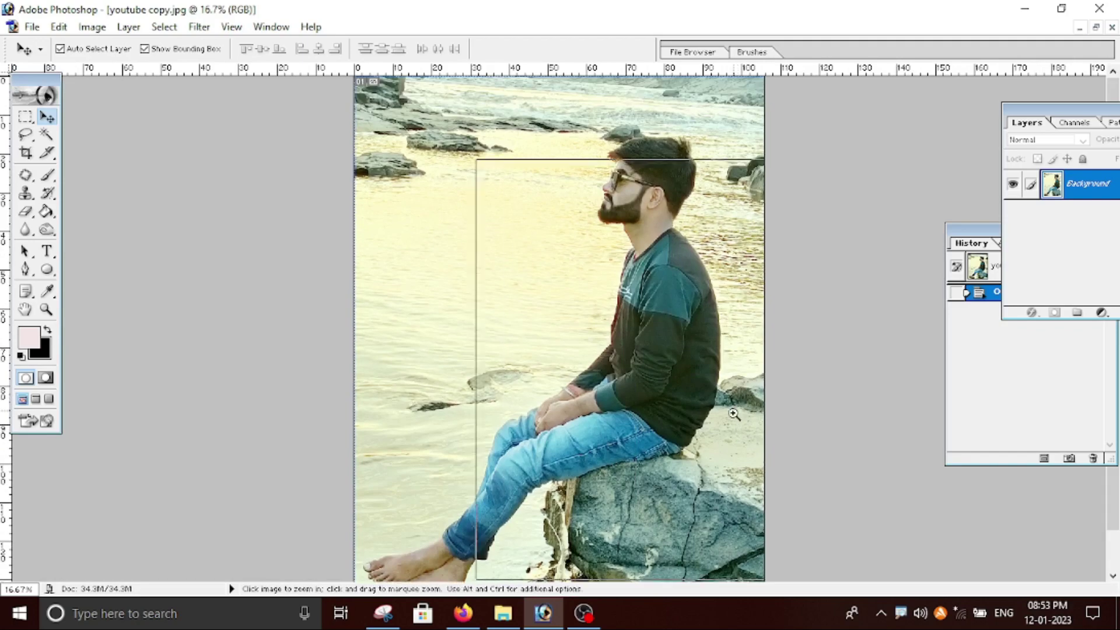
{"action": "key", "text": "ctrl+plus"}
{"action": "key", "text": "ctrl+minus"}
{"action": "key", "text": "ctrl+minus"}
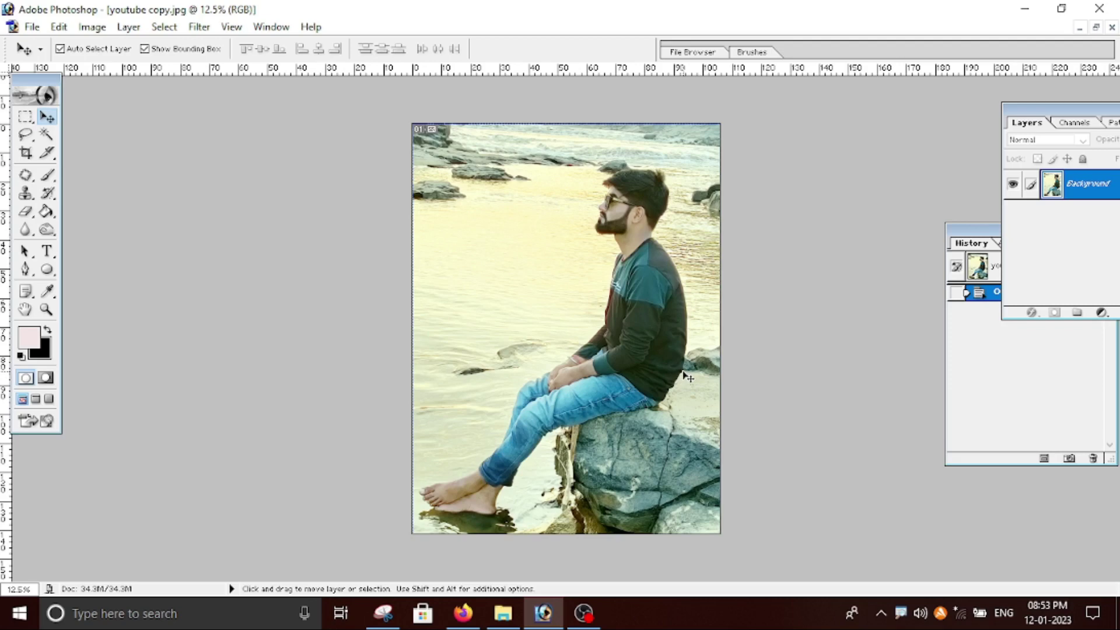
{"action": "key", "text": "ctrl+space"}
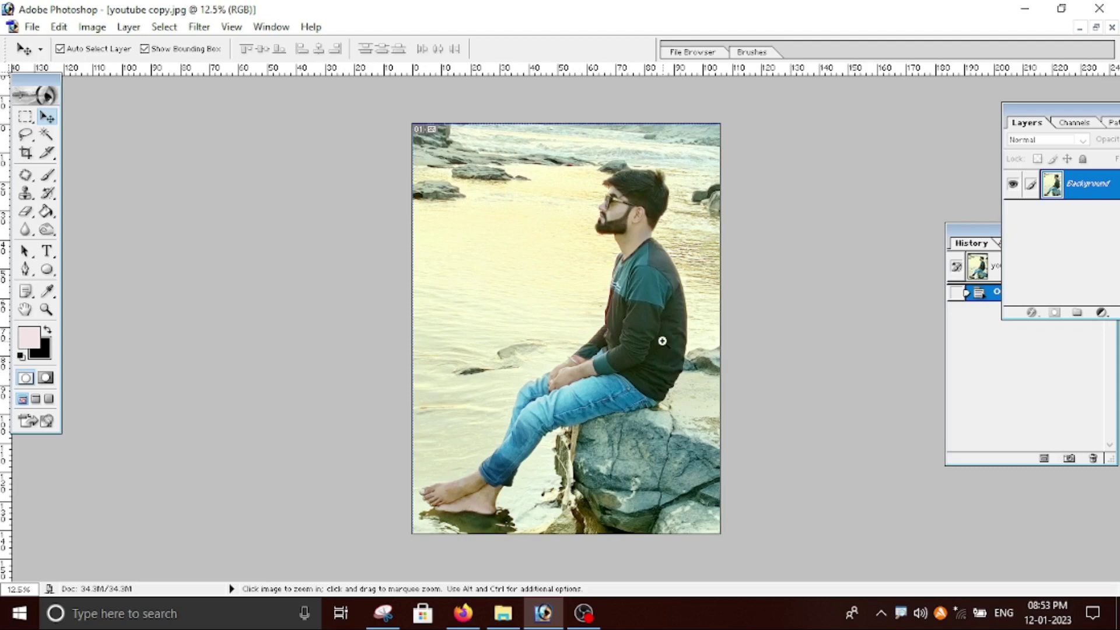
{"action": "left_click", "coordinate": [645, 308]}
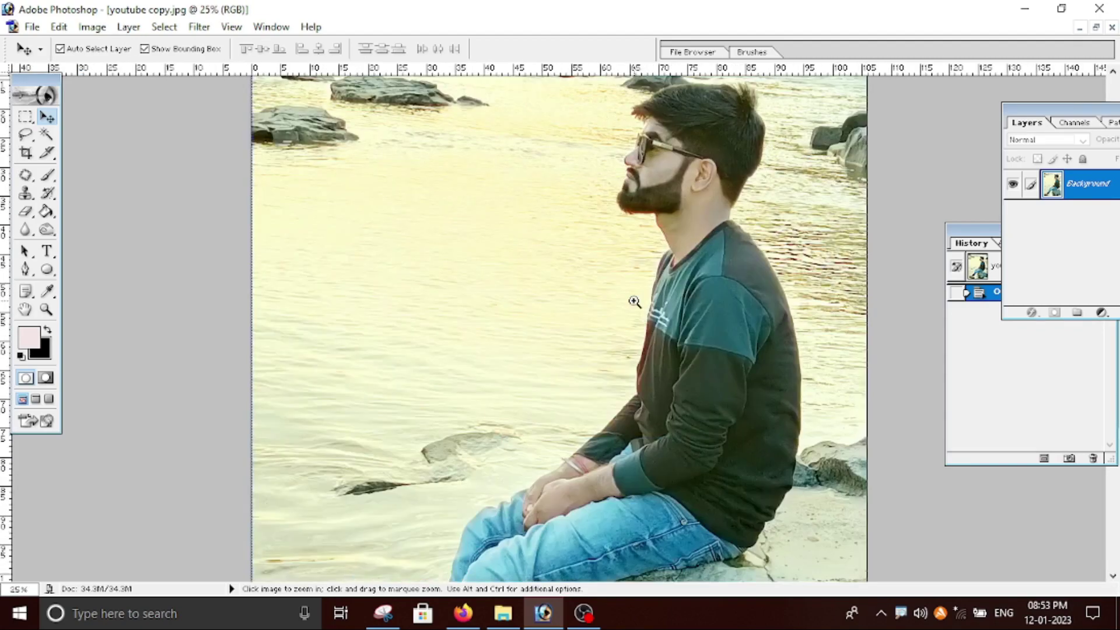
{"action": "left_click", "coordinate": [640, 307]}
{"action": "left_click", "coordinate": [640, 307]}
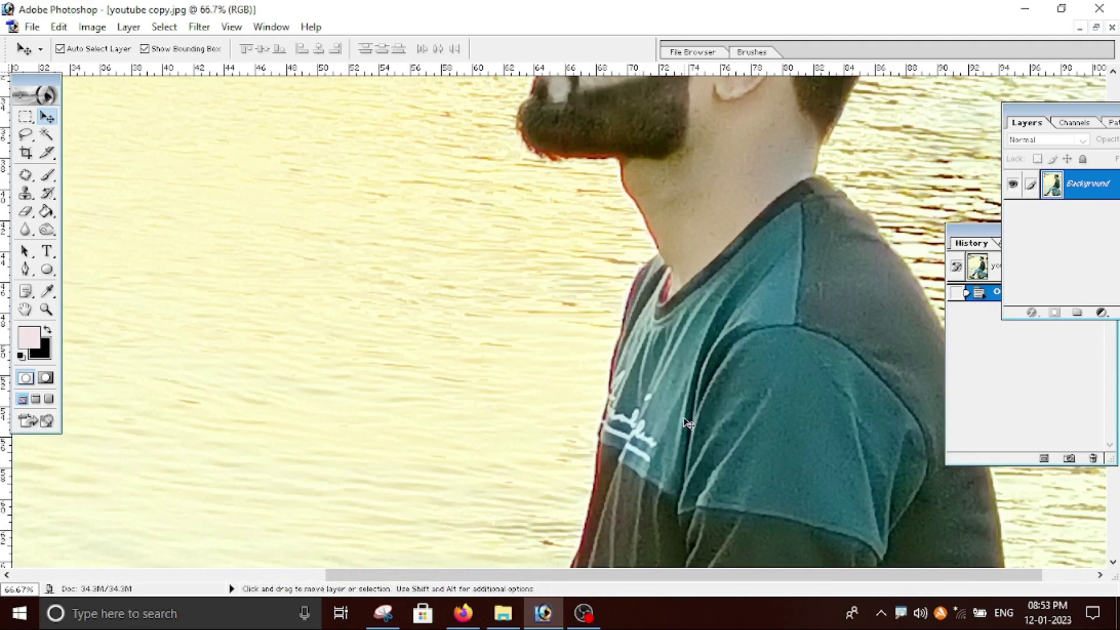
Pan the view down and left to the man's lower leg and foot
{"action": "key", "text": "space"}
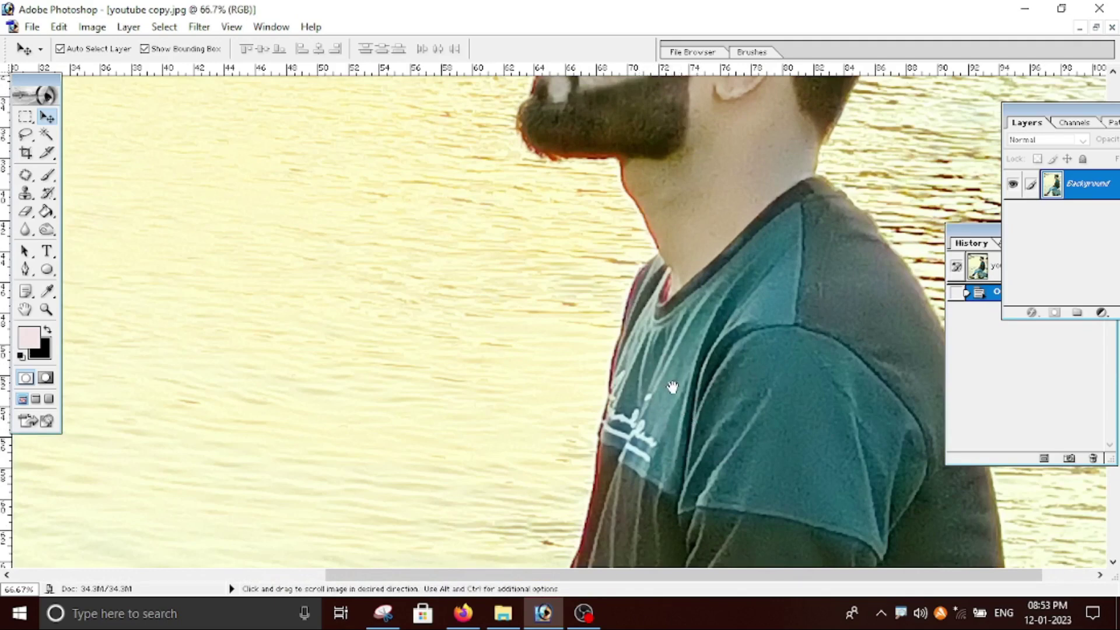
{"action": "scroll", "coordinate": [677, 421], "scroll_direction": "down", "scroll_amount": 5}
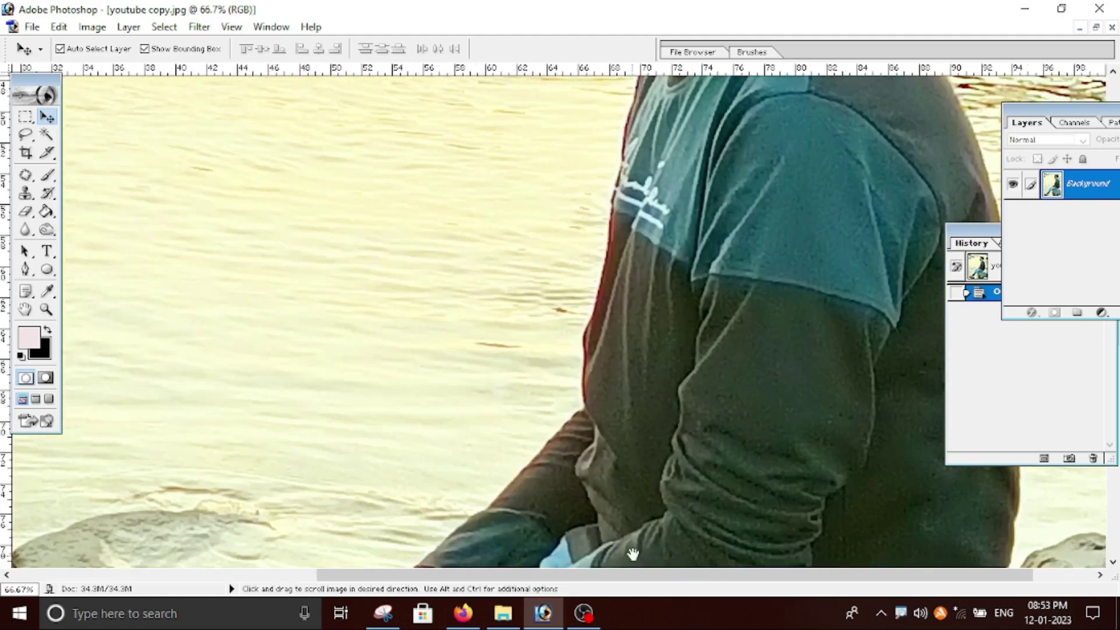
{"action": "scroll", "coordinate": [633, 553], "scroll_direction": "down", "scroll_amount": 5}
{"action": "scroll", "coordinate": [720, 465], "scroll_direction": "down", "scroll_amount": 3}
{"action": "scroll", "coordinate": [630, 495], "scroll_direction": "left", "scroll_amount": 5}
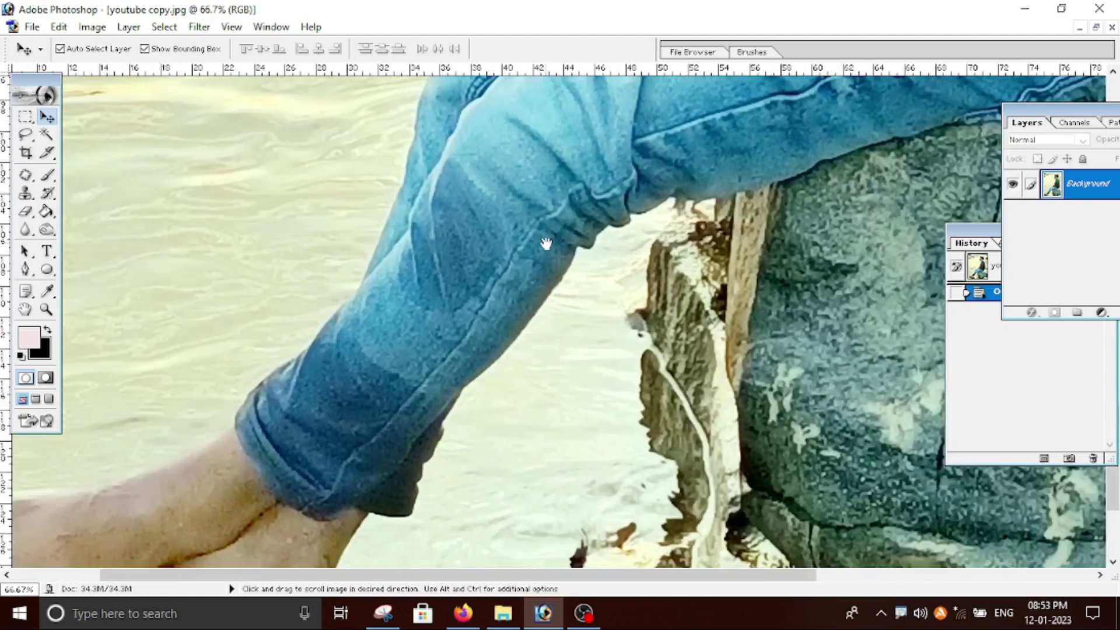
{"action": "scroll", "coordinate": [545, 350], "scroll_direction": "left", "scroll_amount": 3}
{"action": "scroll", "coordinate": [590, 350], "scroll_direction": "down", "scroll_amount": 2}
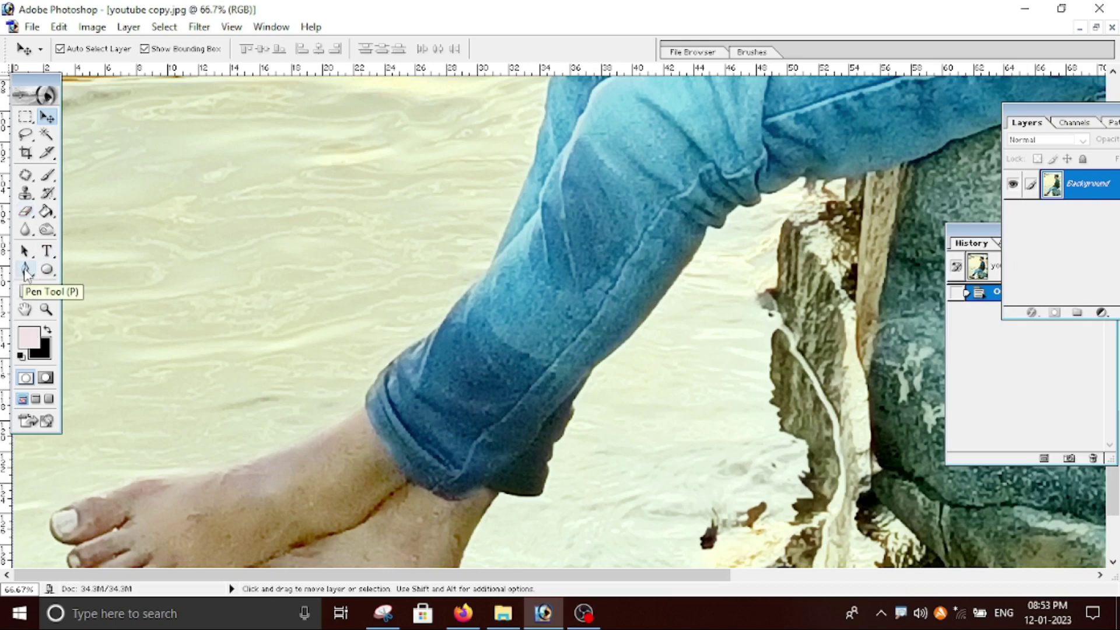
With the Pen Tool at 100% zoom, anchor a path along the top of the foot to the ankle
{"action": "left_click", "coordinate": [26, 271]}
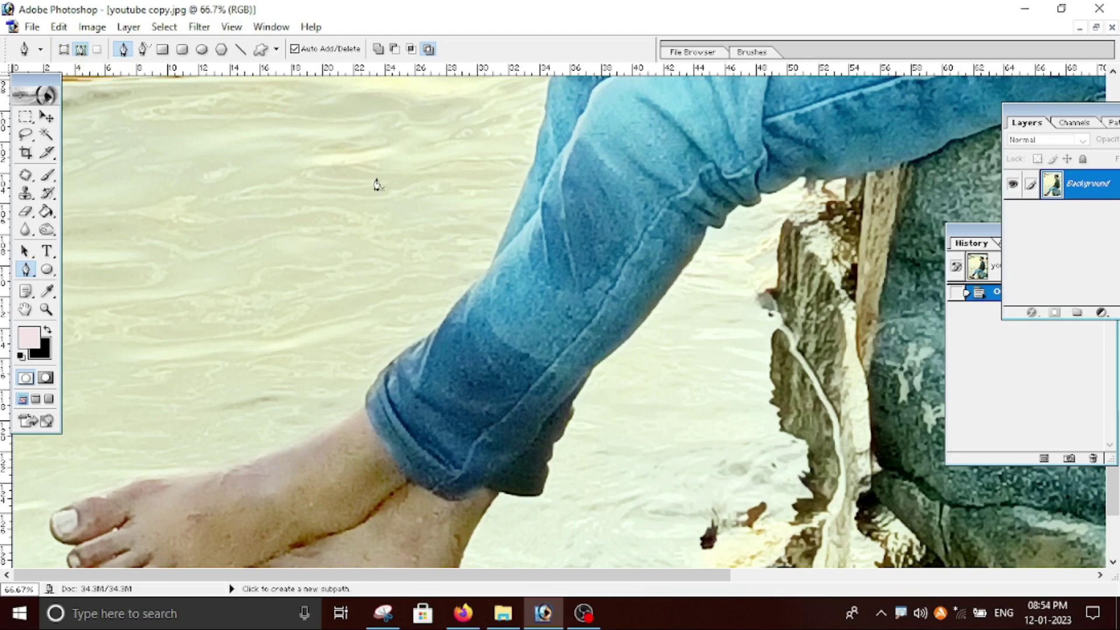
{"action": "key", "text": "ctrl+plus"}
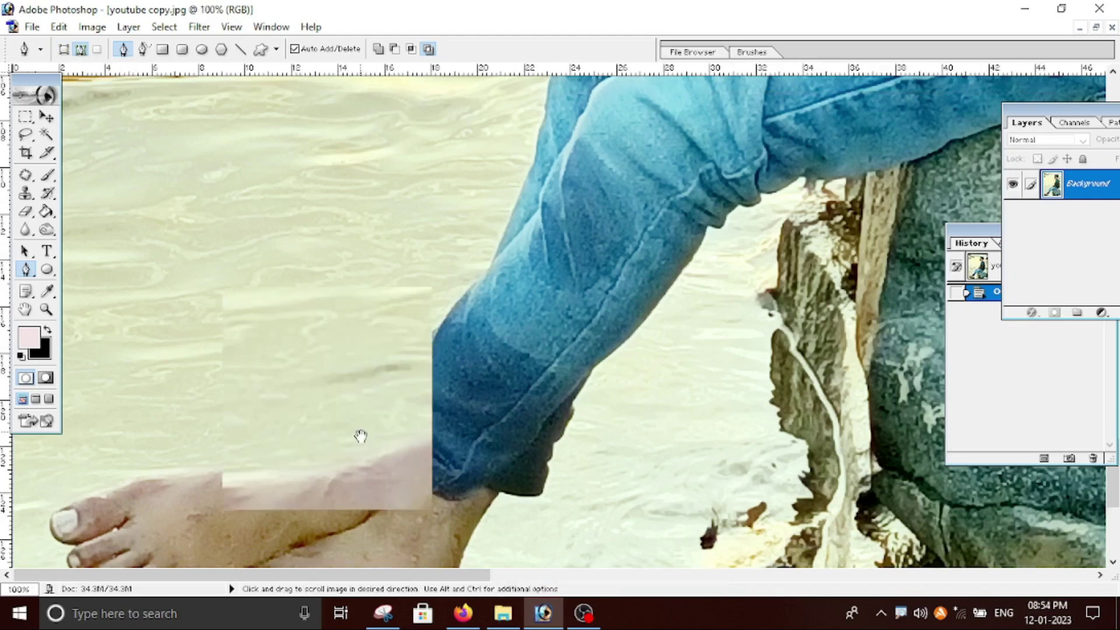
{"action": "mouse_move", "coordinate": [360, 435]}
{"action": "left_mouse_down"}
{"action": "mouse_move", "coordinate": [350, 497]}
{"action": "mouse_move", "coordinate": [423, 362]}
{"action": "mouse_move", "coordinate": [391, 407]}
{"action": "left_mouse_up"}
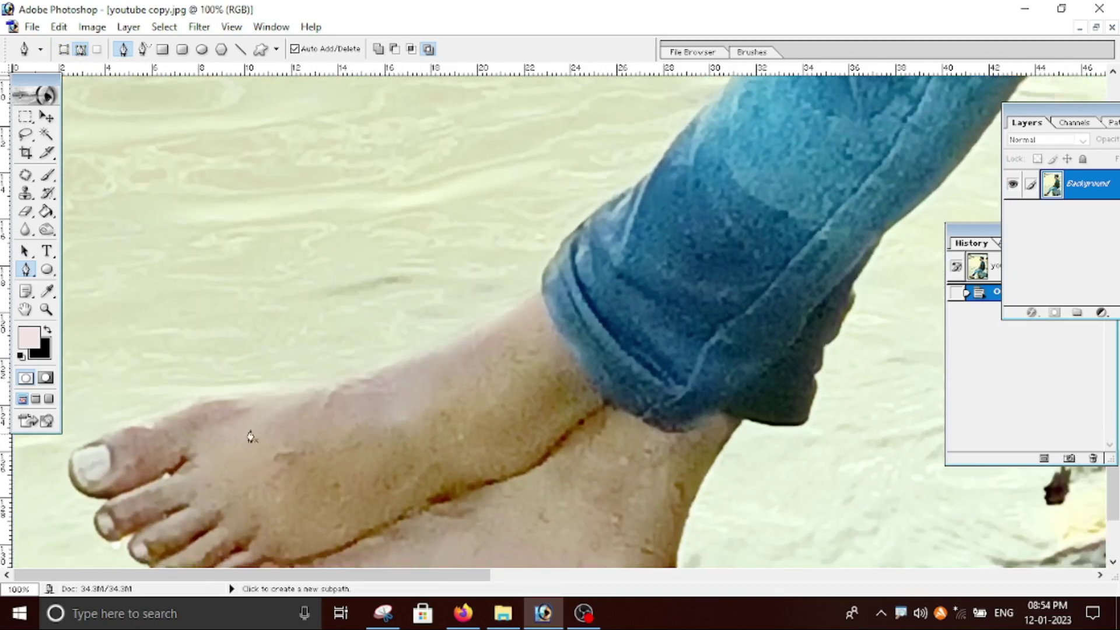
{"action": "left_click", "coordinate": [194, 403]}
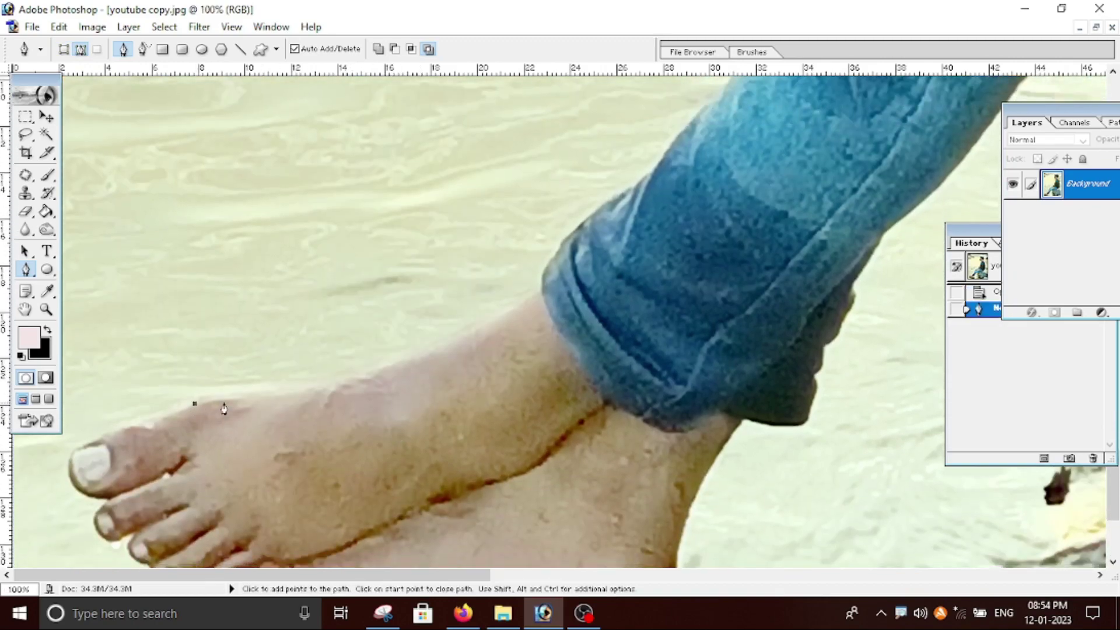
{"action": "left_click", "coordinate": [265, 394]}
{"action": "left_click", "coordinate": [301, 386]}
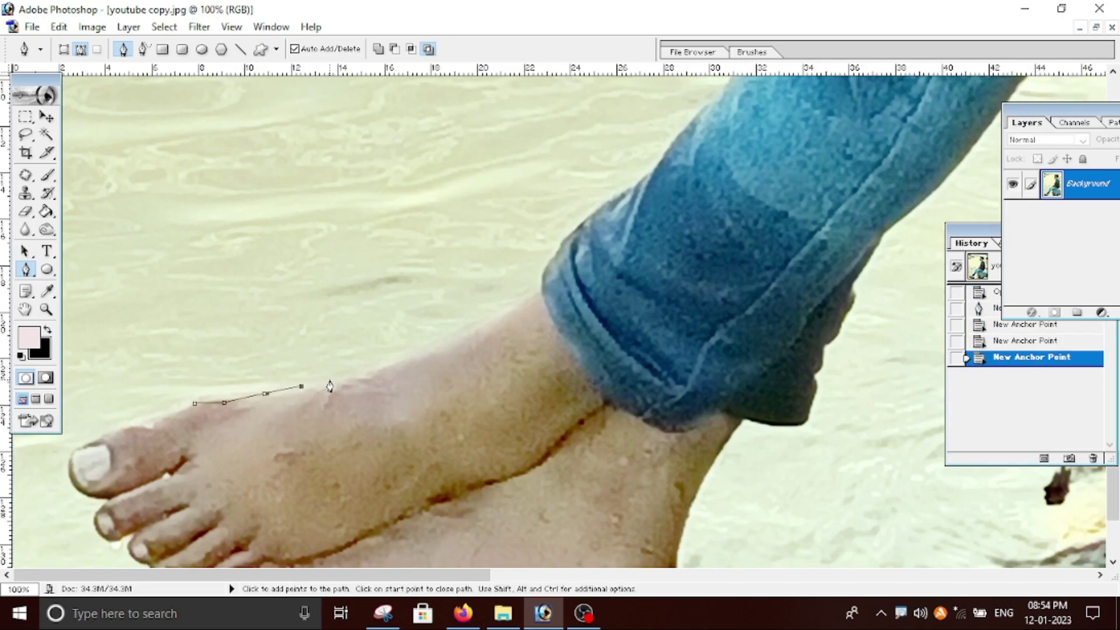
{"action": "left_click", "coordinate": [364, 369]}
{"action": "left_click", "coordinate": [406, 353]}
{"action": "left_click", "coordinate": [458, 336]}
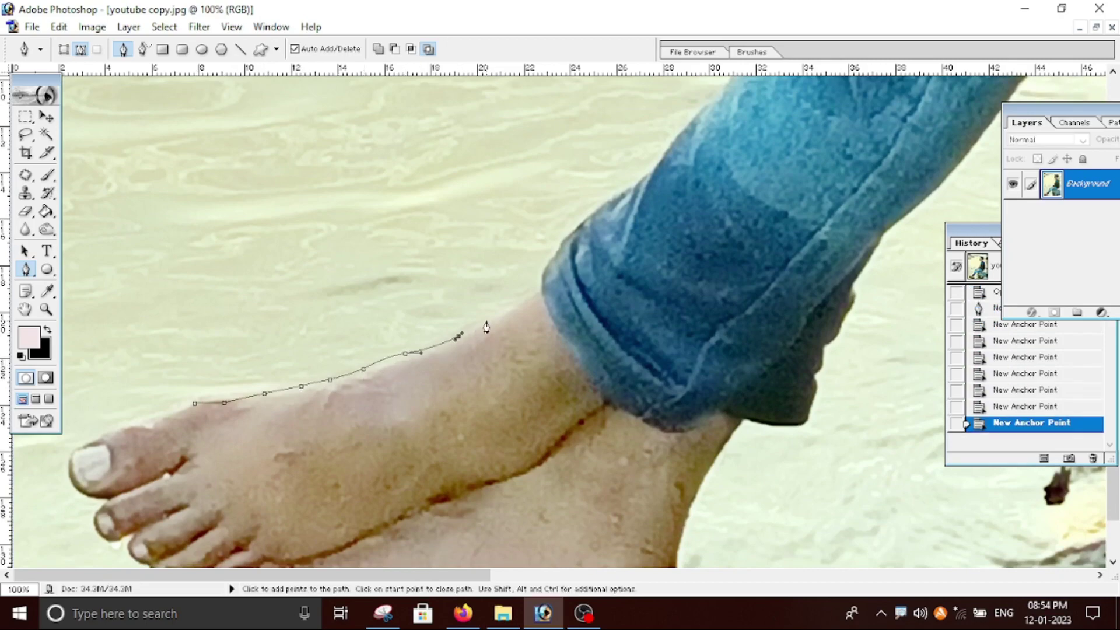
{"action": "left_click", "coordinate": [489, 319]}
{"action": "left_click", "coordinate": [519, 303]}
Trace the path from the jeans cuff up the outer edge of the jeans leg
{"action": "left_click_drag", "start_coordinate": [535, 303], "coordinate": [705, 462]}
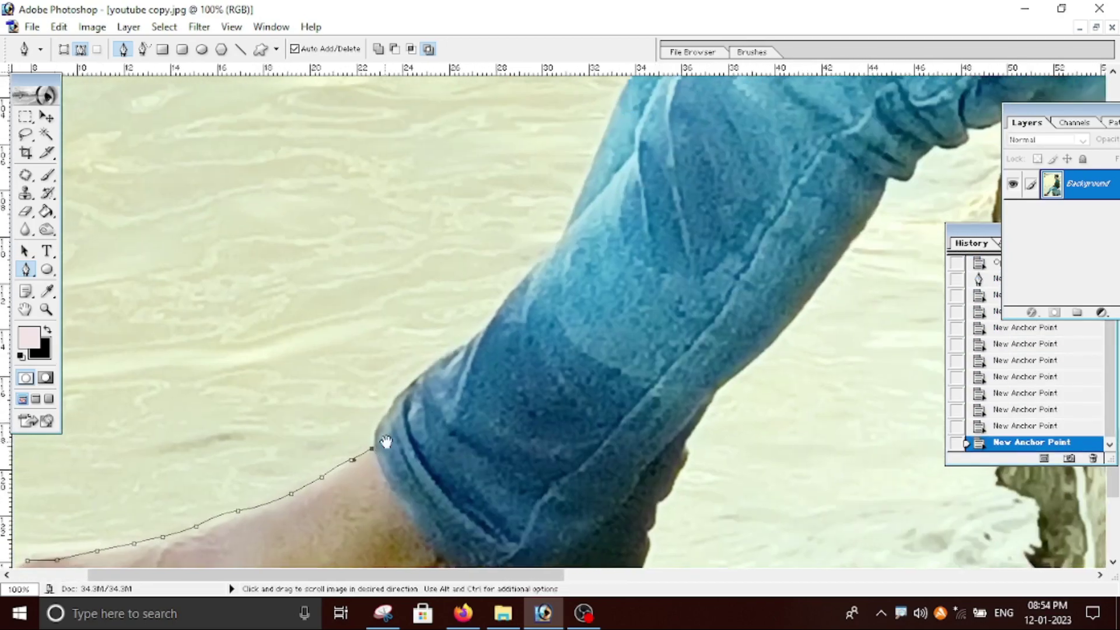
{"action": "left_click", "coordinate": [370, 446]}
{"action": "left_click", "coordinate": [386, 408]}
{"action": "left_click", "coordinate": [402, 389]}
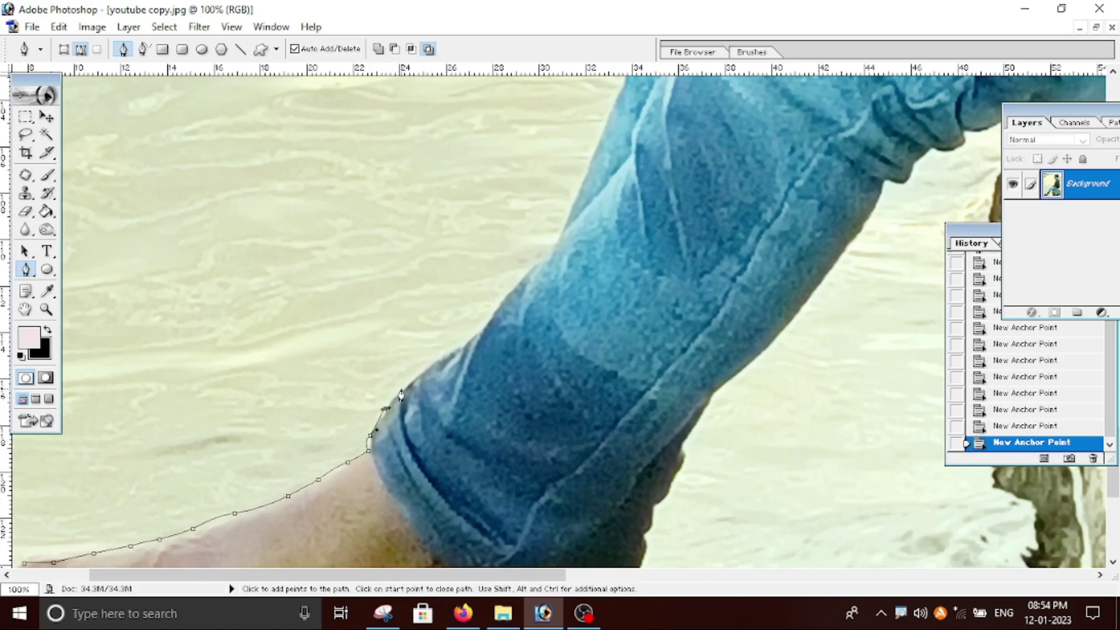
{"action": "left_click", "coordinate": [426, 371]}
{"action": "left_click", "coordinate": [453, 353]}
{"action": "left_click", "coordinate": [474, 336]}
{"action": "left_click", "coordinate": [507, 299]}
{"action": "left_click", "coordinate": [532, 271]}
{"action": "left_click", "coordinate": [551, 247]}
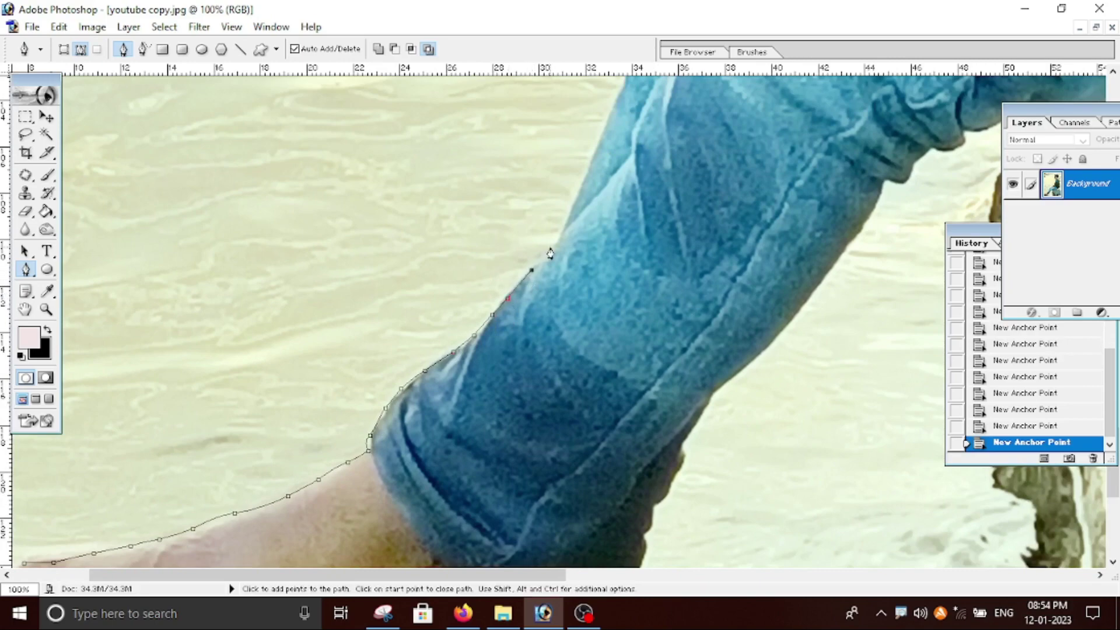
{"action": "left_click", "coordinate": [564, 218]}
{"action": "mouse_move", "coordinate": [573, 243]}
{"action": "left_mouse_down"}
{"action": "mouse_move", "coordinate": [569, 274]}
{"action": "mouse_move", "coordinate": [464, 461]}
{"action": "left_mouse_up"}
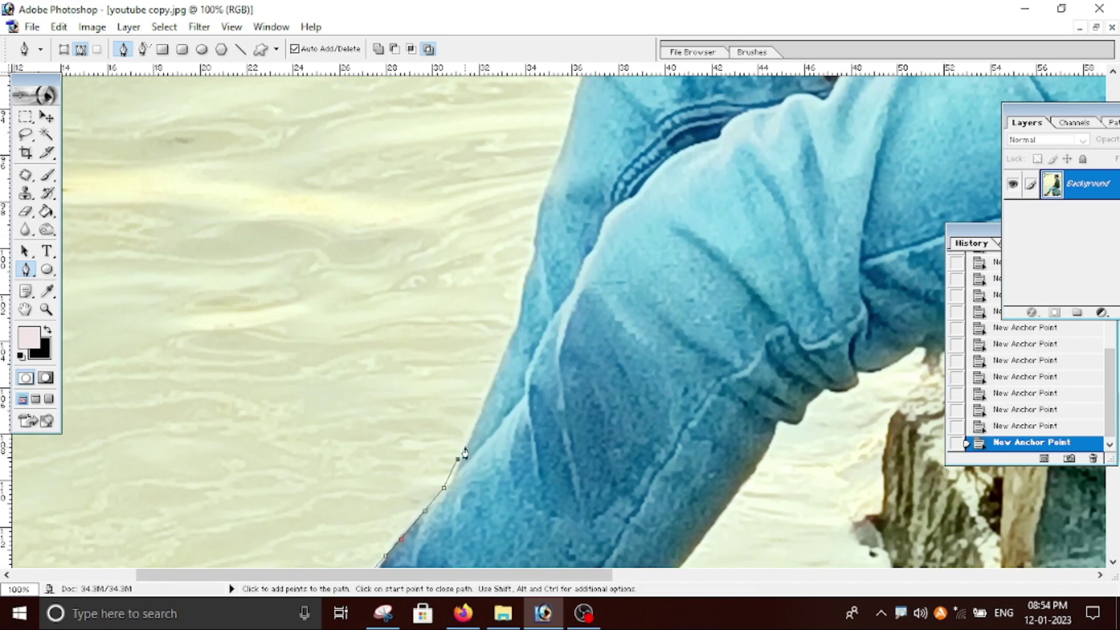
Extend the pen path up the jeans leg and around the top of the knee
{"action": "left_click", "coordinate": [466, 446]}
{"action": "left_click", "coordinate": [472, 435]}
{"action": "left_click", "coordinate": [484, 408]}
{"action": "left_click", "coordinate": [503, 358]}
{"action": "left_click", "coordinate": [524, 310]}
{"action": "left_click_drag", "start_coordinate": [535, 239], "coordinate": [495, 442]}
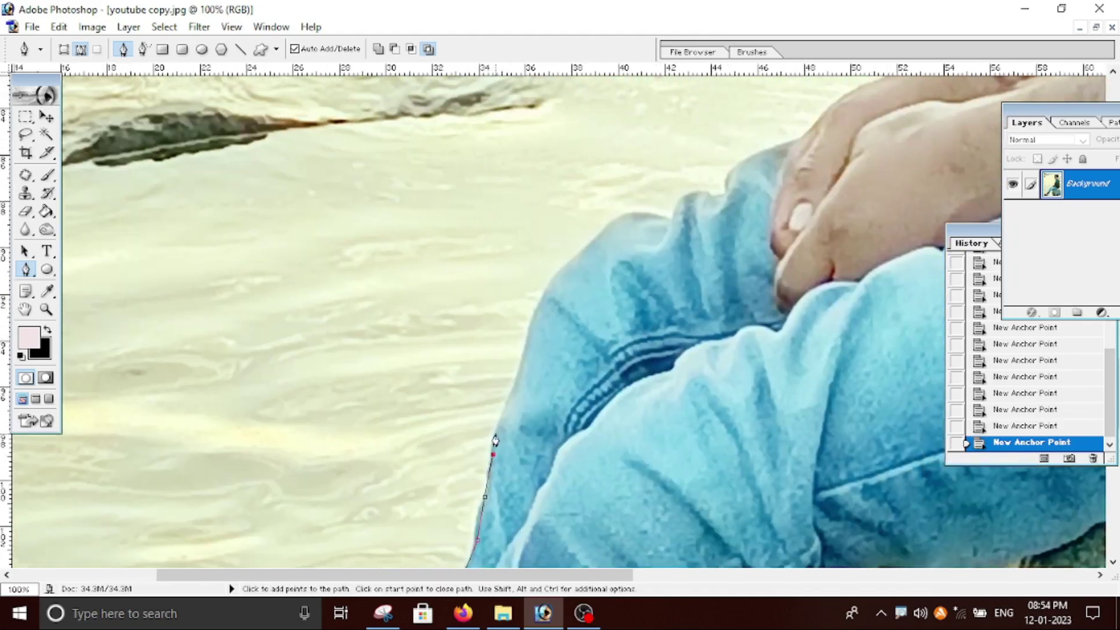
{"action": "left_click", "coordinate": [507, 390]}
{"action": "left_click", "coordinate": [526, 341]}
{"action": "left_click", "coordinate": [575, 255]}
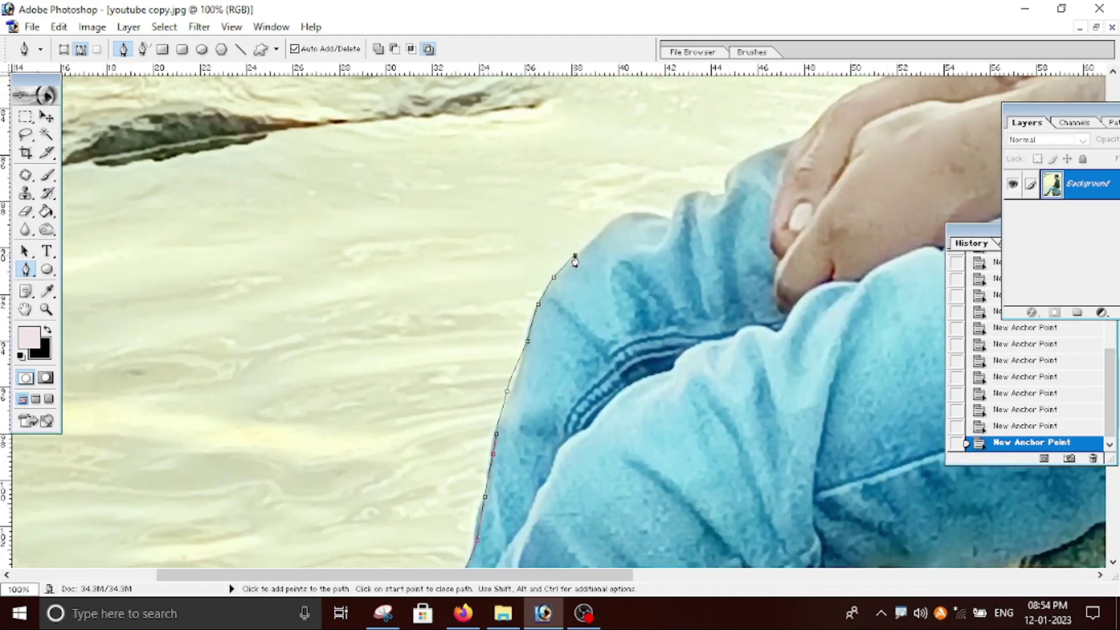
{"action": "left_click", "coordinate": [597, 236]}
{"action": "left_click", "coordinate": [615, 223]}
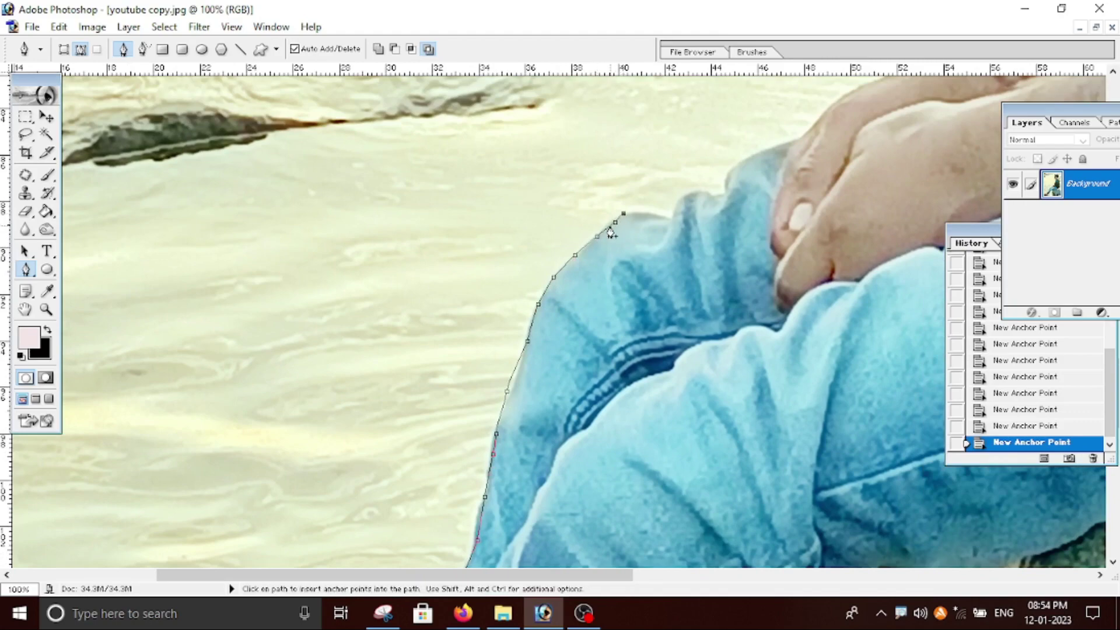
{"action": "left_click", "coordinate": [623, 214]}
Continue the outline along the top of the knee to where the jeans meet the hand
{"action": "left_click_drag", "start_coordinate": [633, 251], "coordinate": [368, 365]}
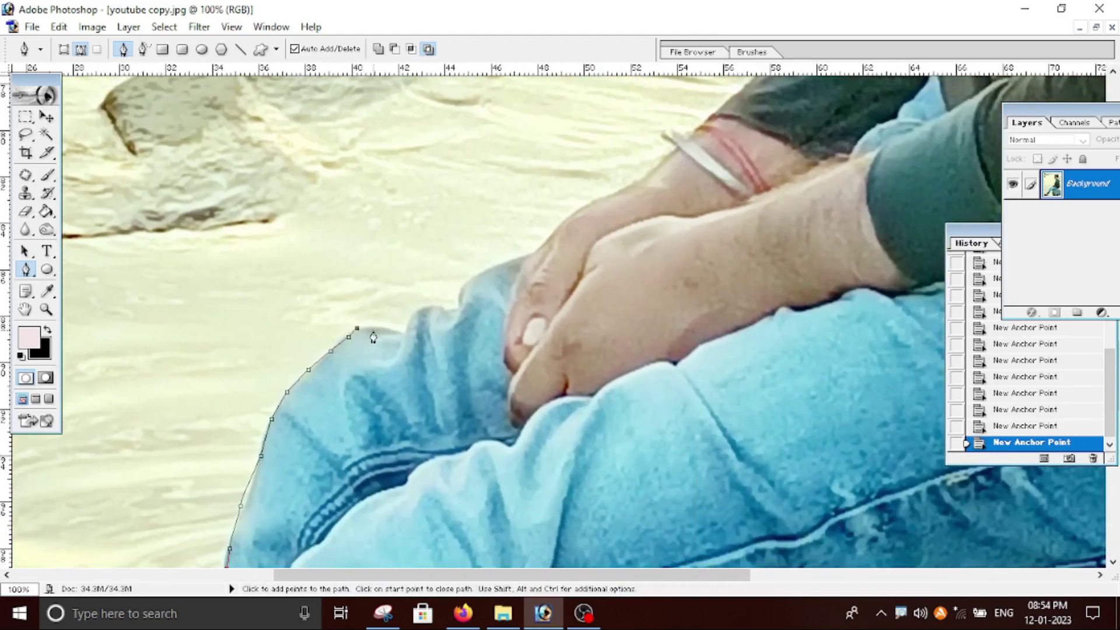
{"action": "left_click", "coordinate": [373, 329]}
{"action": "left_click", "coordinate": [389, 329]}
{"action": "left_click", "coordinate": [413, 324]}
{"action": "left_click", "coordinate": [442, 306]}
{"action": "left_click", "coordinate": [462, 292]}
{"action": "left_click", "coordinate": [501, 264]}
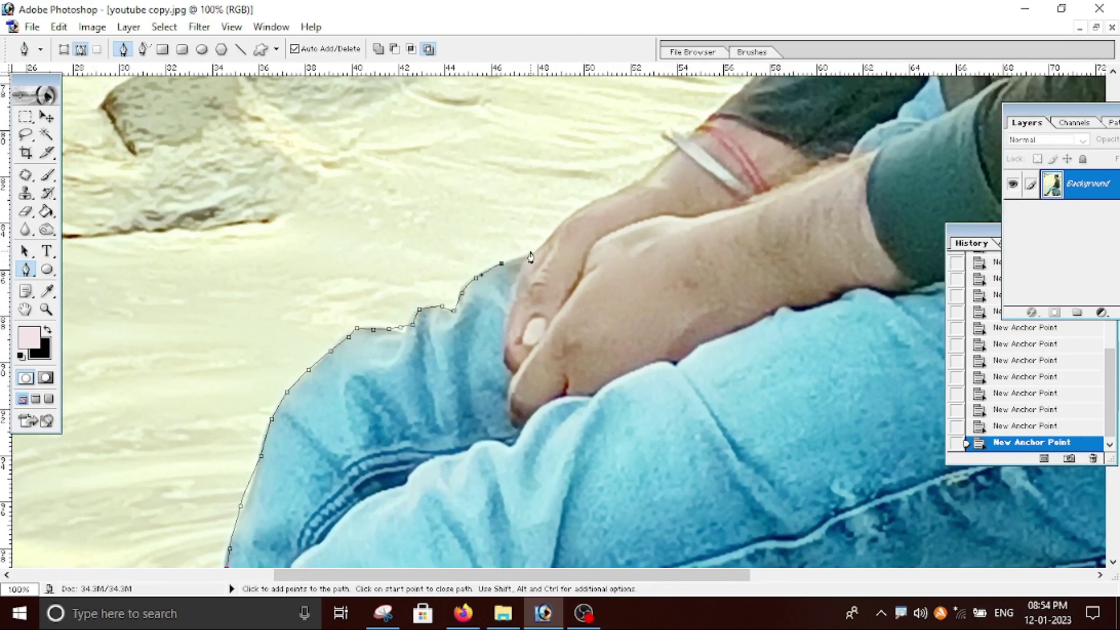
Trace up the hand and forearm, zoomed to 200%, around the wrist bracelet
{"action": "left_click_drag", "start_coordinate": [600, 252], "coordinate": [403, 407]}
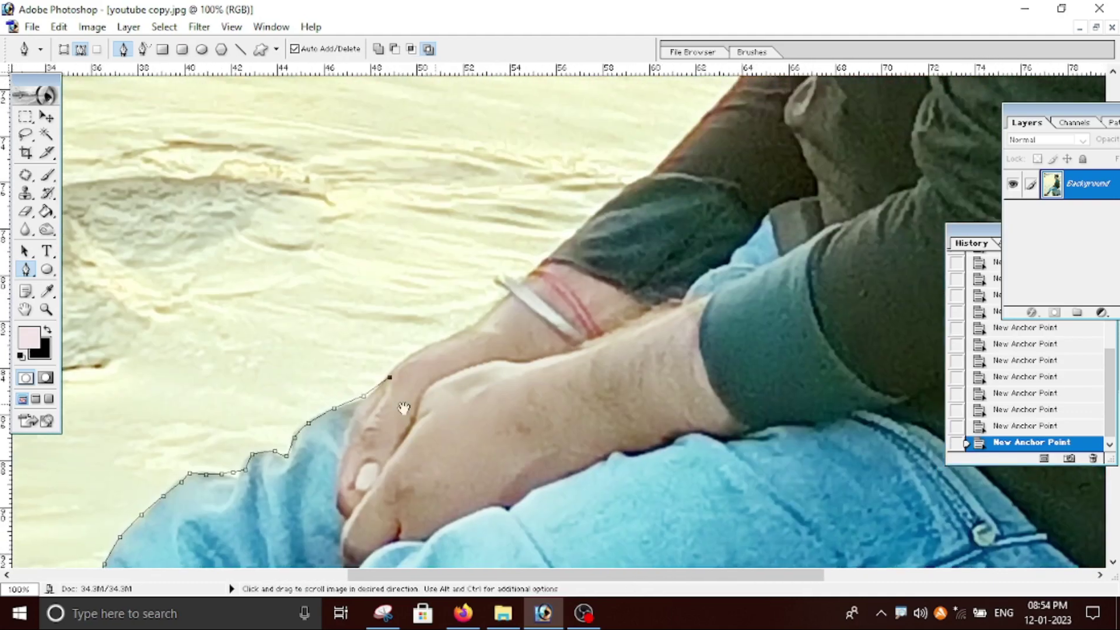
{"action": "left_click", "coordinate": [400, 366]}
{"action": "left_click", "coordinate": [422, 347]}
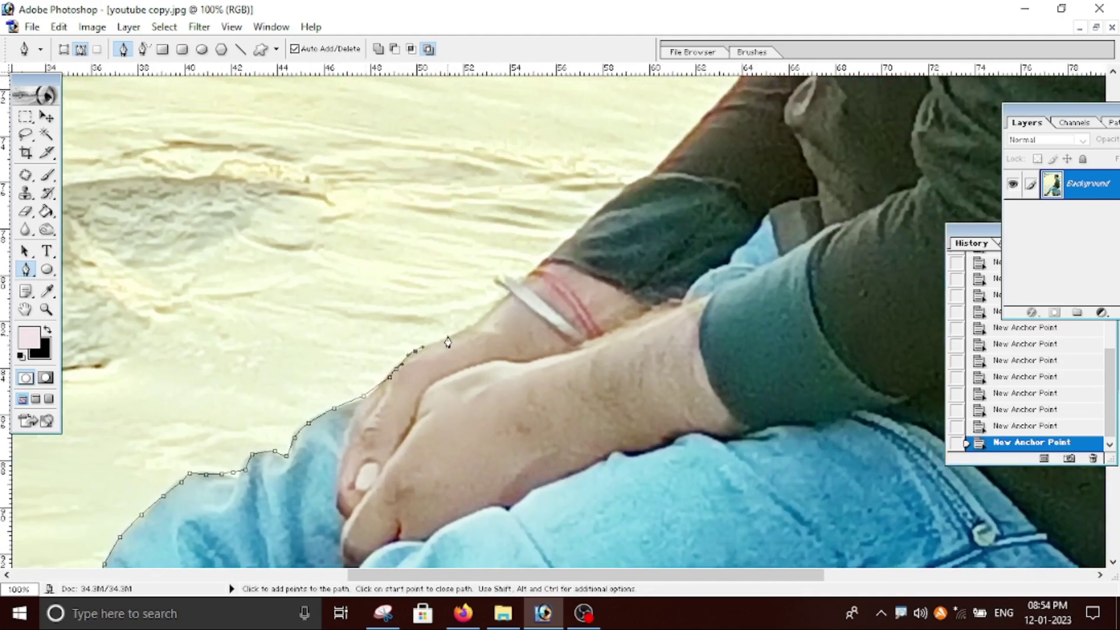
{"action": "left_click", "coordinate": [482, 318]}
{"action": "left_click", "coordinate": [501, 299]}
{"action": "left_click", "coordinate": [506, 296], "text": "ctrl"}
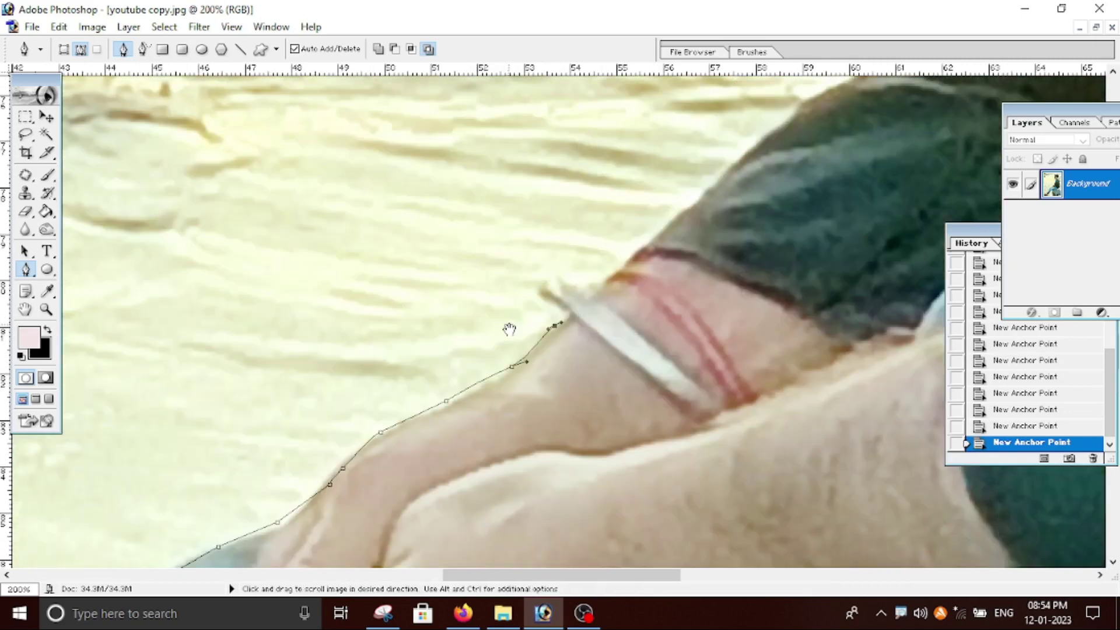
{"action": "left_click", "coordinate": [566, 316]}
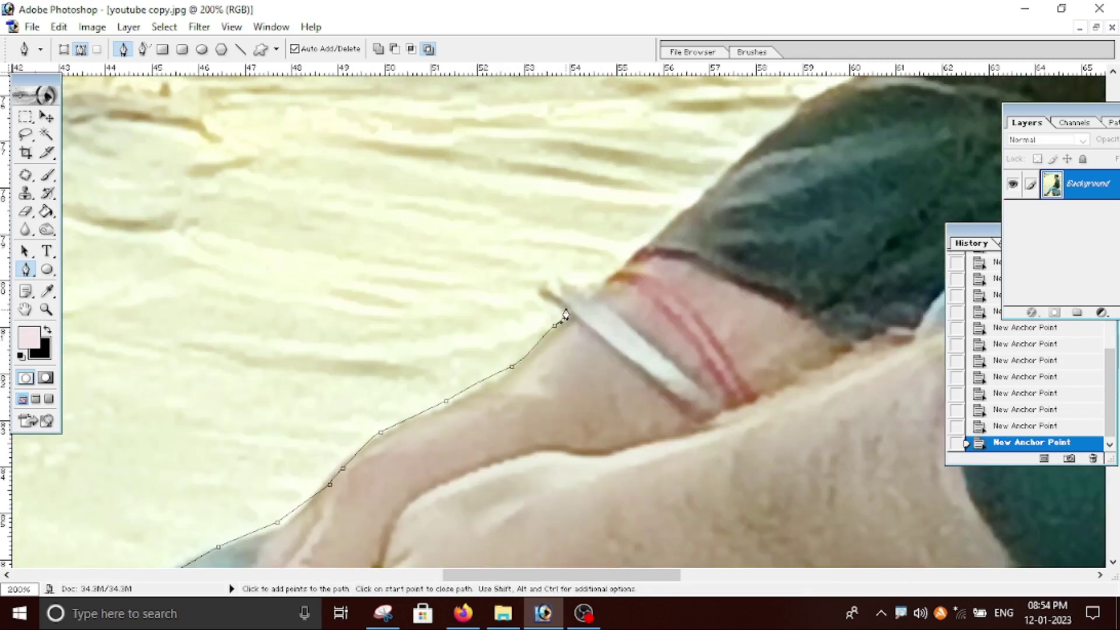
{"action": "left_click", "coordinate": [559, 304]}
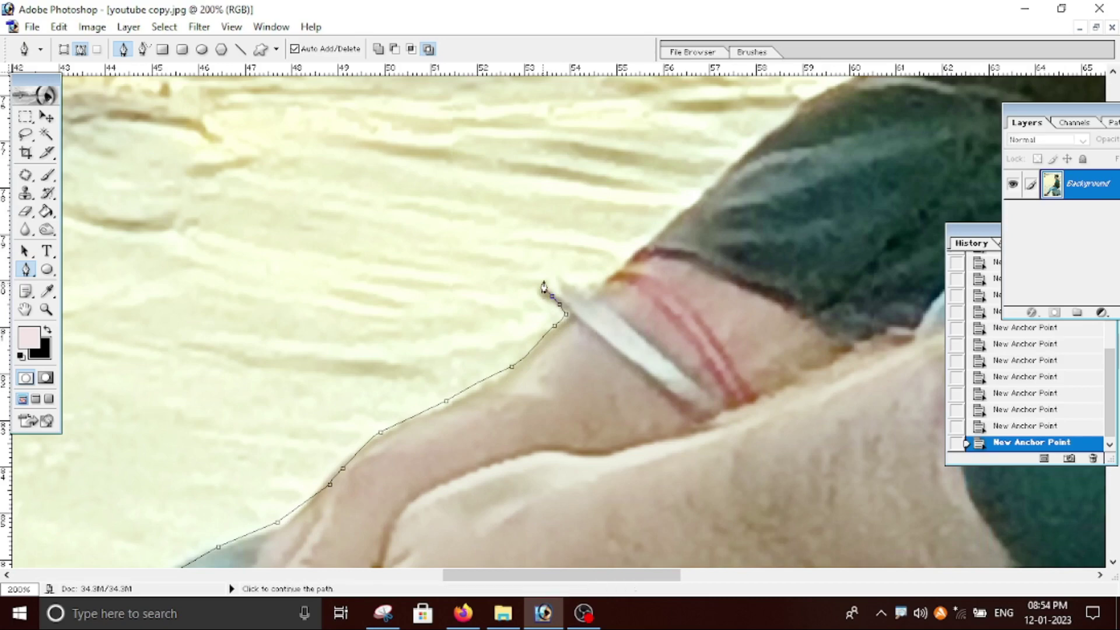
{"action": "left_click", "coordinate": [545, 283]}
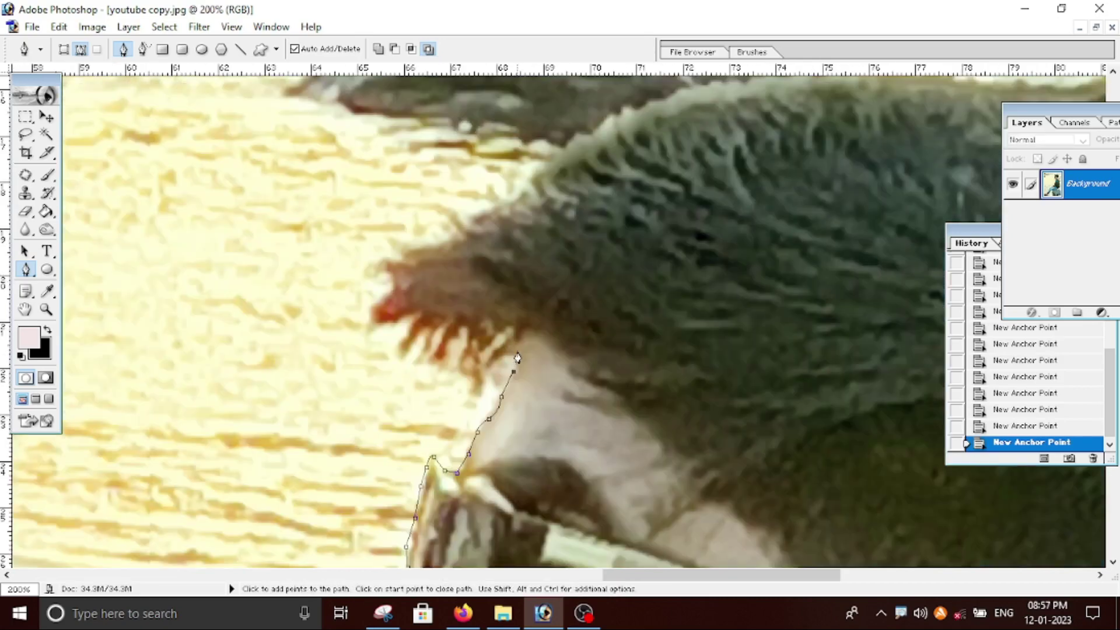
{"action": "left_click", "coordinate": [518, 340]}
Trace the path left along the hair fringe and around its tip
{"action": "left_click", "coordinate": [496, 340]}
{"action": "left_click_drag", "start_coordinate": [483, 355], "coordinate": [420, 332]}
{"action": "left_click", "coordinate": [465, 340]}
{"action": "left_click", "coordinate": [428, 344]}
{"action": "left_click", "coordinate": [412, 345]}
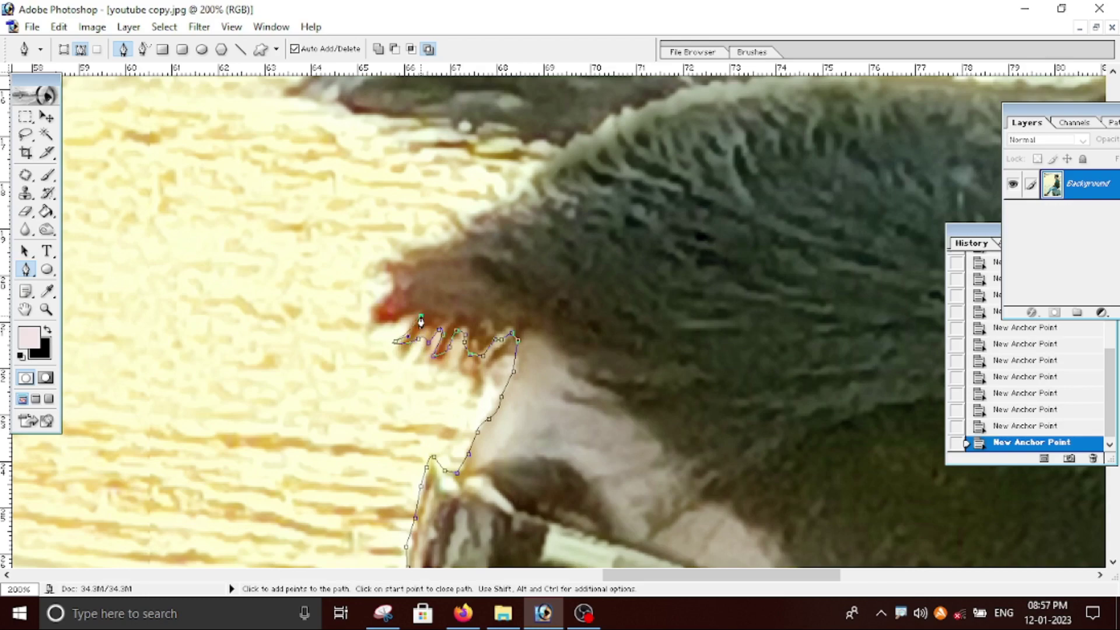
{"action": "left_click", "coordinate": [385, 324]}
{"action": "left_click_drag", "start_coordinate": [373, 299], "coordinate": [382, 299]}
{"action": "left_click", "coordinate": [402, 274]}
Carry the outline up over the hair and across the crown of the head
{"action": "left_click_drag", "start_coordinate": [484, 239], "coordinate": [294, 346]}
{"action": "left_click", "coordinate": [255, 334]}
{"action": "left_click", "coordinate": [296, 325]}
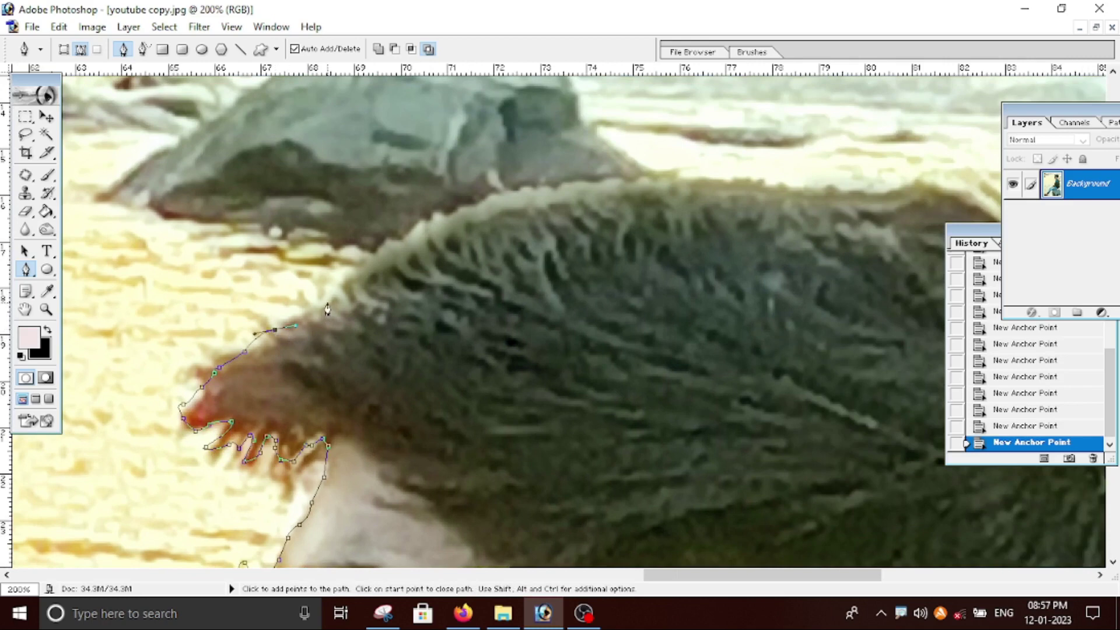
{"action": "left_click", "coordinate": [327, 302]}
{"action": "left_click", "coordinate": [377, 273]}
{"action": "left_click", "coordinate": [417, 235]}
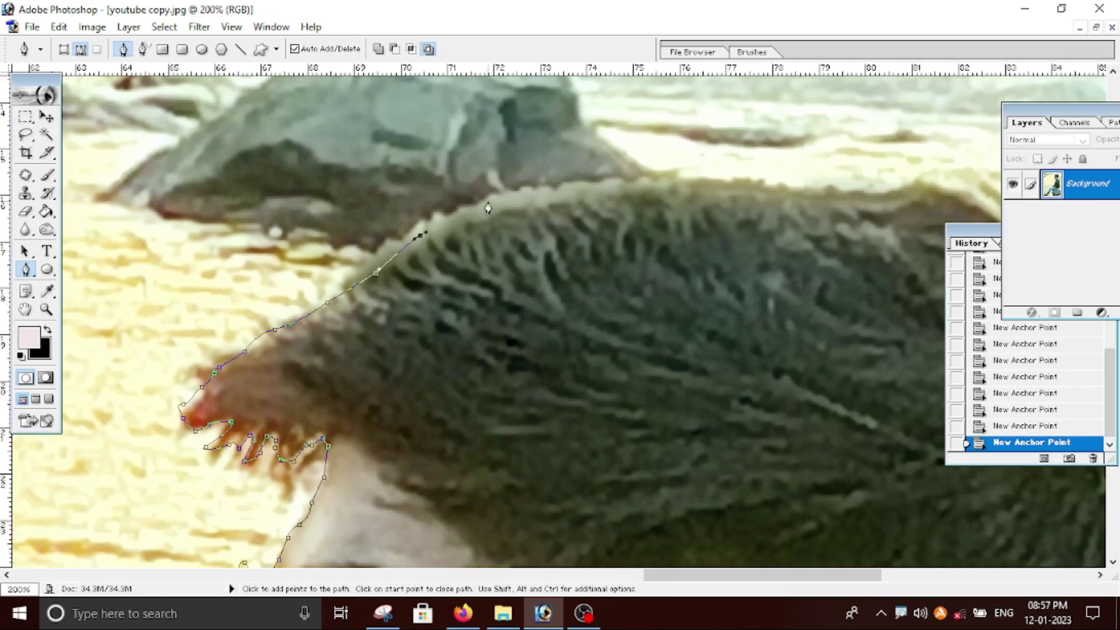
{"action": "left_click", "coordinate": [488, 201]}
{"action": "left_click", "coordinate": [563, 188]}
{"action": "left_click", "coordinate": [659, 193]}
{"action": "left_click", "coordinate": [767, 192]}
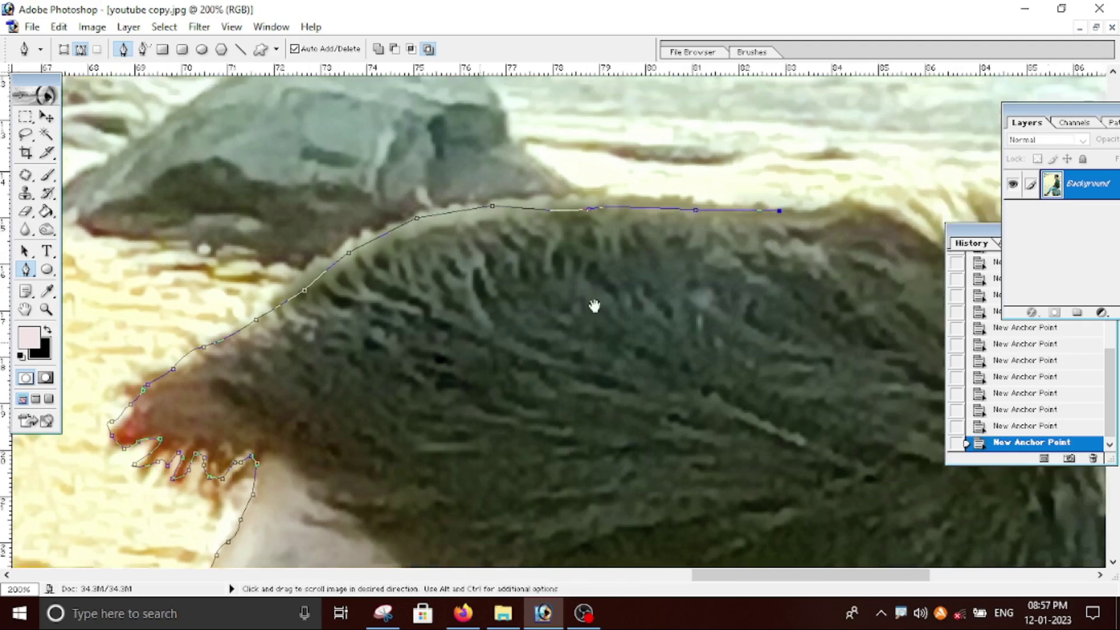
Continue the outline over the hair tuft and down the back of the head
{"action": "left_click_drag", "start_coordinate": [851, 200], "coordinate": [188, 289]}
{"action": "left_click", "coordinate": [188, 282]}
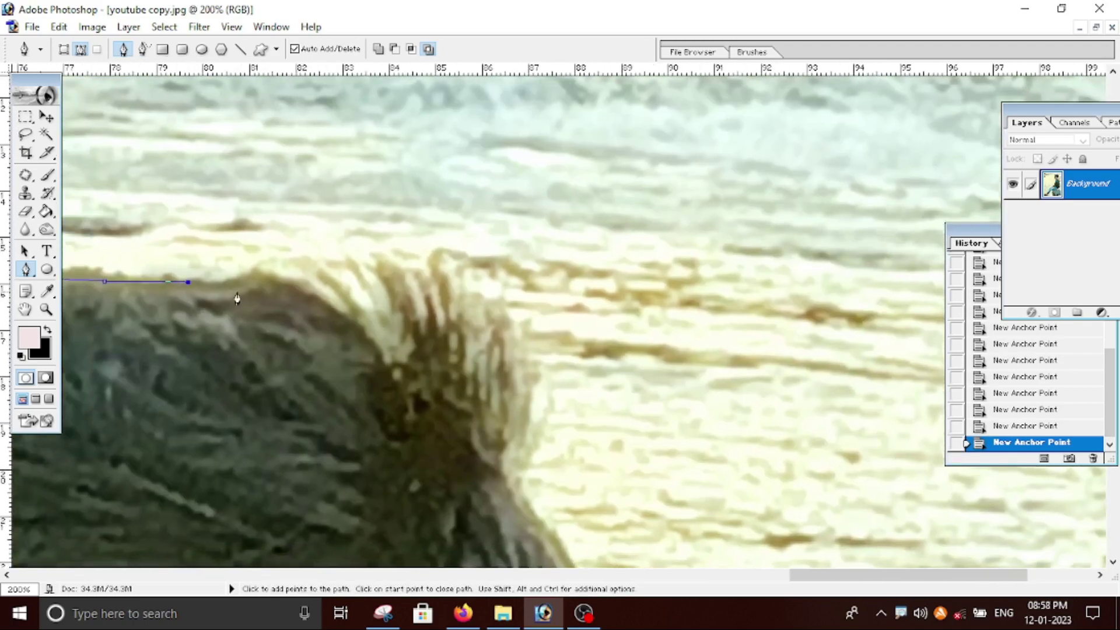
{"action": "left_click", "coordinate": [250, 275]}
{"action": "left_click", "coordinate": [321, 284]}
{"action": "left_click", "coordinate": [377, 298]}
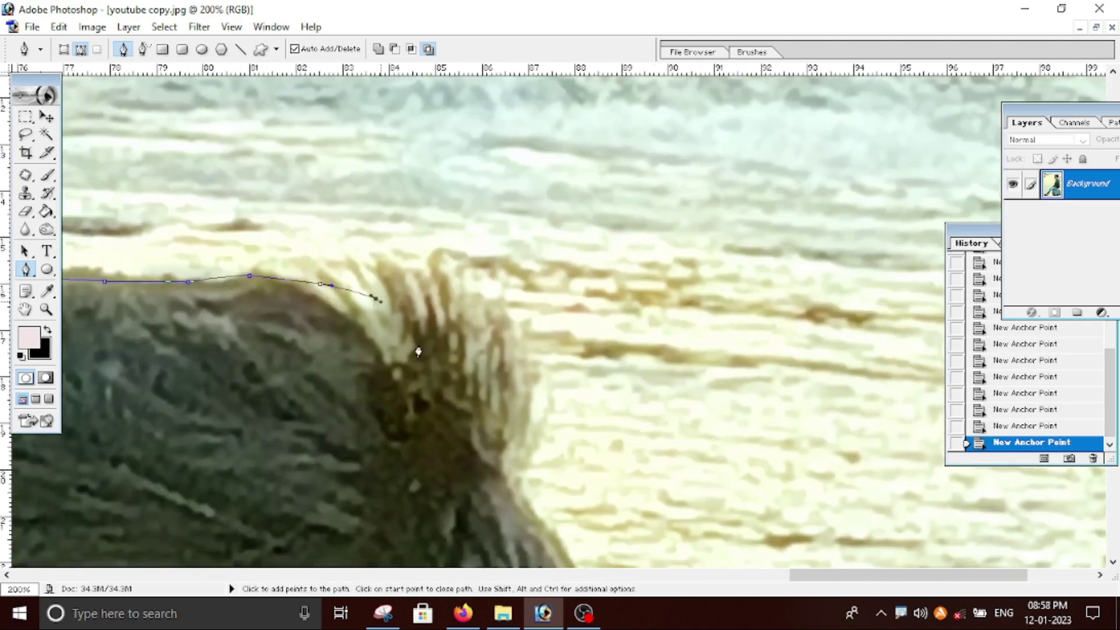
{"action": "left_click", "coordinate": [460, 368]}
{"action": "left_click", "coordinate": [493, 440]}
{"action": "left_click_drag", "start_coordinate": [493, 440], "coordinate": [427, 180]}
{"action": "left_click", "coordinate": [455, 239]}
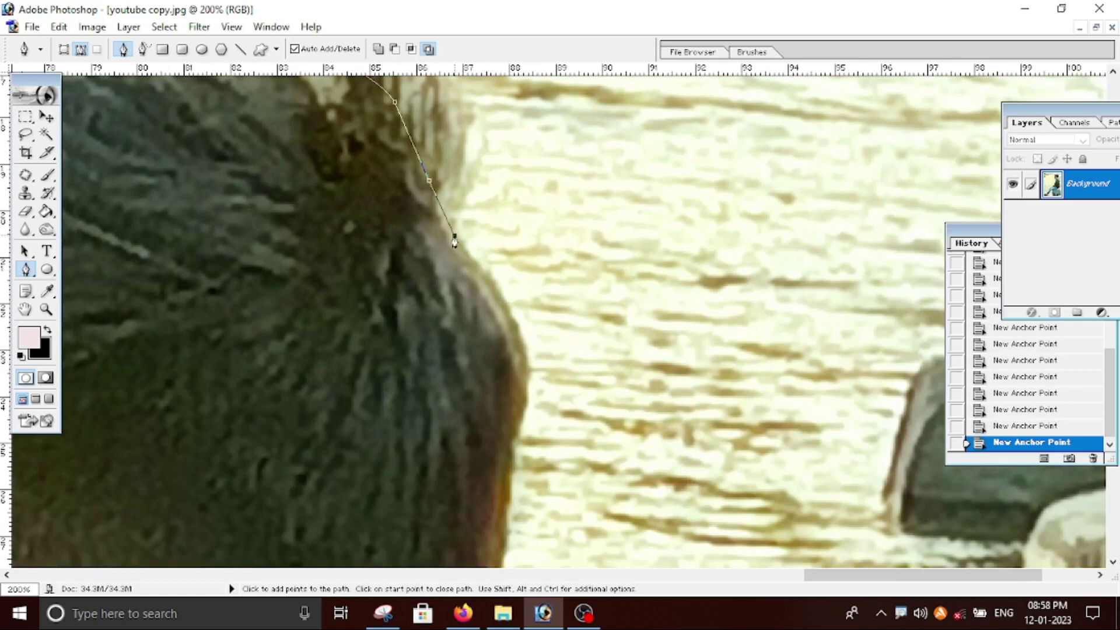
{"action": "left_click", "coordinate": [489, 280]}
{"action": "left_click", "coordinate": [519, 344]}
{"action": "left_click", "coordinate": [523, 403]}
Extend the outline past the nape and along the hairline to the lower neck
{"action": "left_click_drag", "start_coordinate": [516, 470], "coordinate": [526, 210]}
{"action": "left_click", "coordinate": [523, 234]}
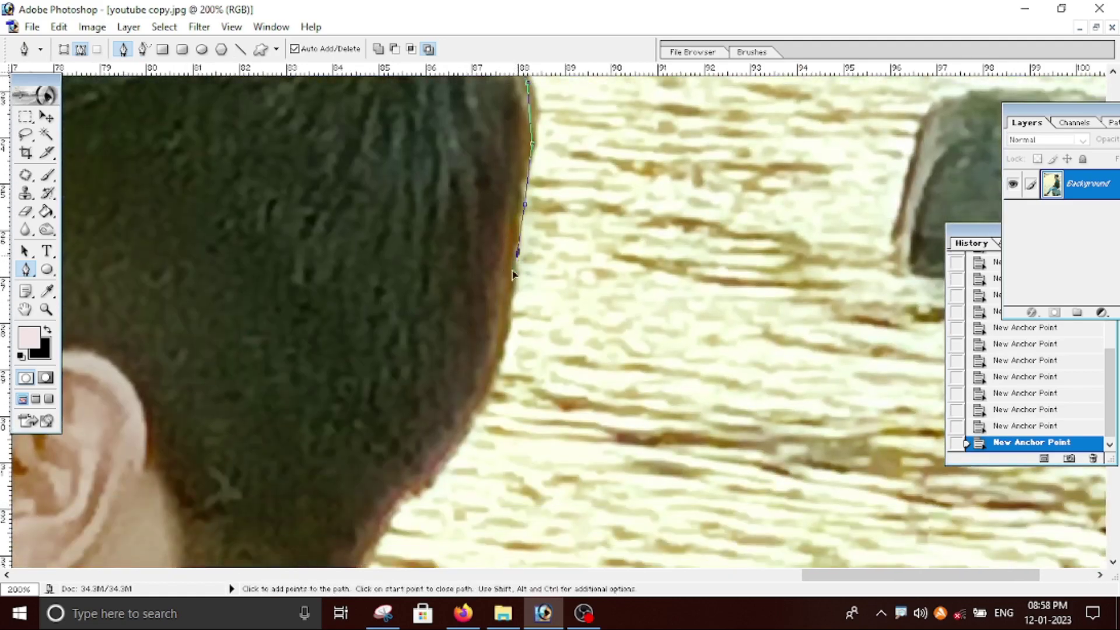
{"action": "left_click", "coordinate": [513, 271]}
{"action": "left_click", "coordinate": [500, 349]}
{"action": "left_click", "coordinate": [487, 390]}
{"action": "left_click", "coordinate": [455, 439]}
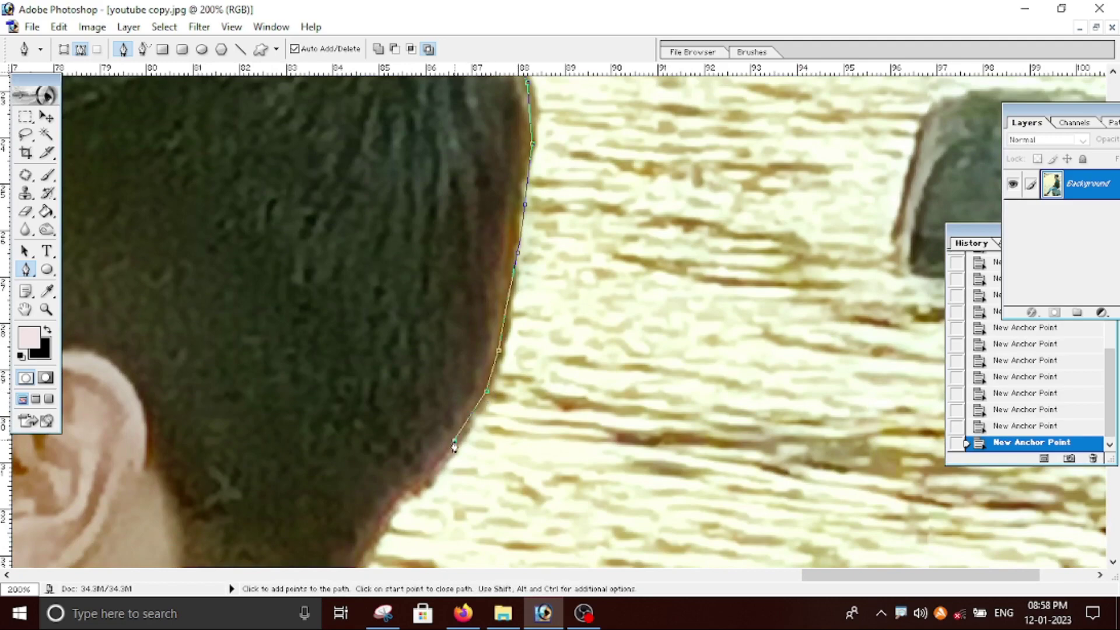
{"action": "left_click_drag", "start_coordinate": [453, 437], "coordinate": [550, 174]}
{"action": "left_click", "coordinate": [515, 209]}
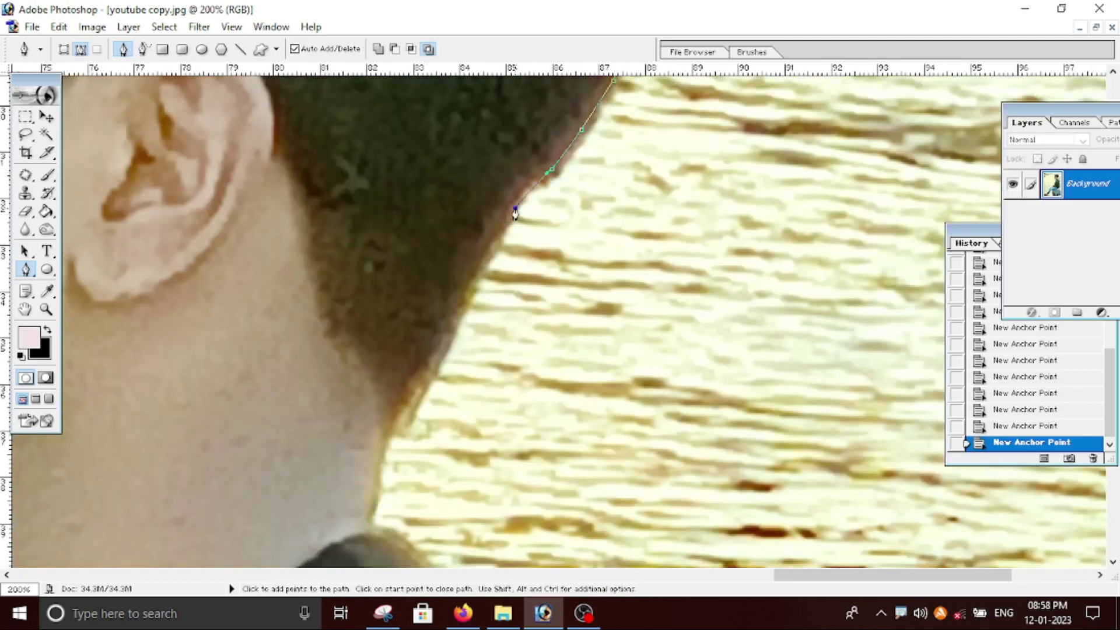
{"action": "left_click", "coordinate": [484, 261]}
{"action": "left_click", "coordinate": [459, 303]}
{"action": "left_click", "coordinate": [436, 365]}
{"action": "left_click", "coordinate": [406, 403]}
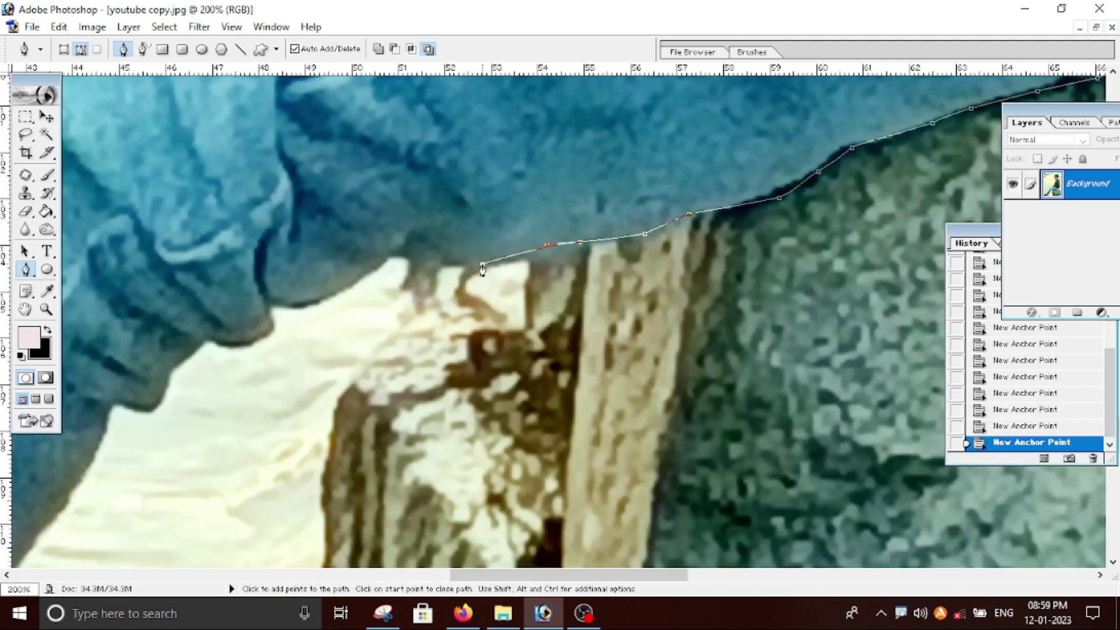
Place pen anchors along the shoulder and around the jacket fold
{"action": "left_click", "coordinate": [450, 263]}
{"action": "left_click", "coordinate": [405, 255]}
{"action": "left_click_drag", "start_coordinate": [398, 255], "coordinate": [783, 120]}
{"action": "left_click", "coordinate": [733, 158]}
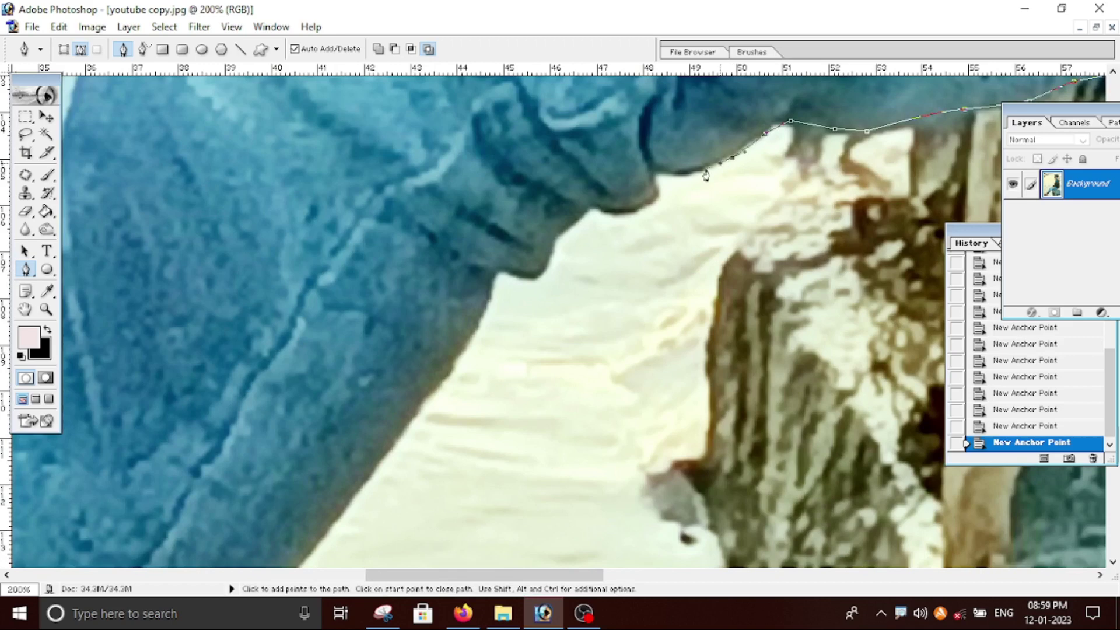
{"action": "left_click", "coordinate": [694, 175]}
{"action": "left_click", "coordinate": [653, 174]}
{"action": "left_click", "coordinate": [654, 198]}
{"action": "left_click", "coordinate": [615, 213]}
{"action": "left_click", "coordinate": [552, 264]}
{"action": "left_click_drag", "start_coordinate": [564, 236], "coordinate": [742, 79]}
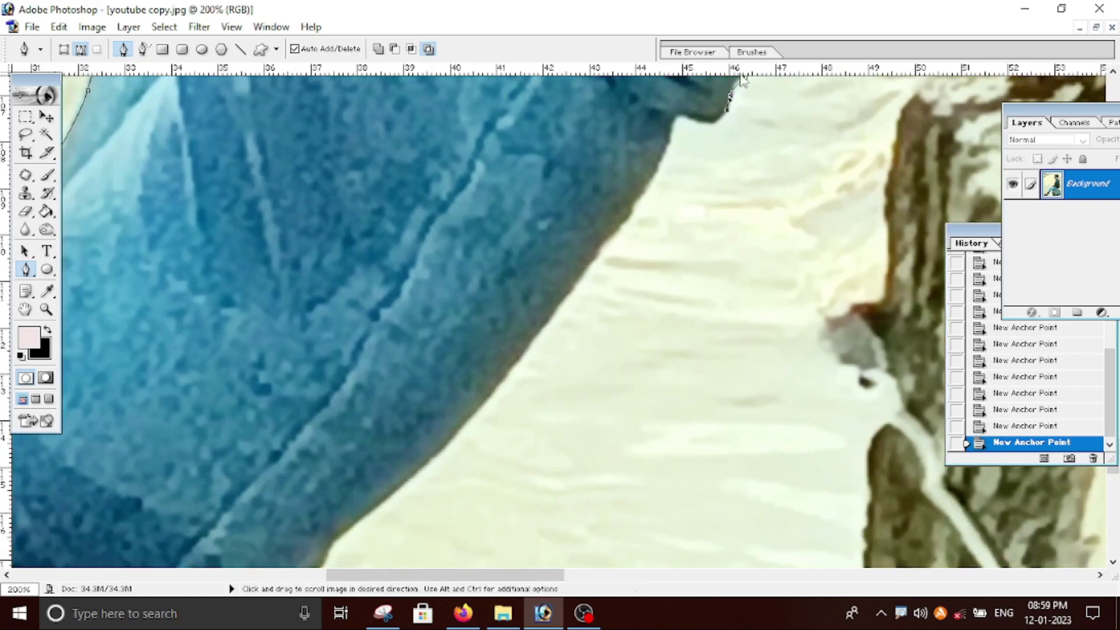
{"action": "left_click", "coordinate": [707, 122]}
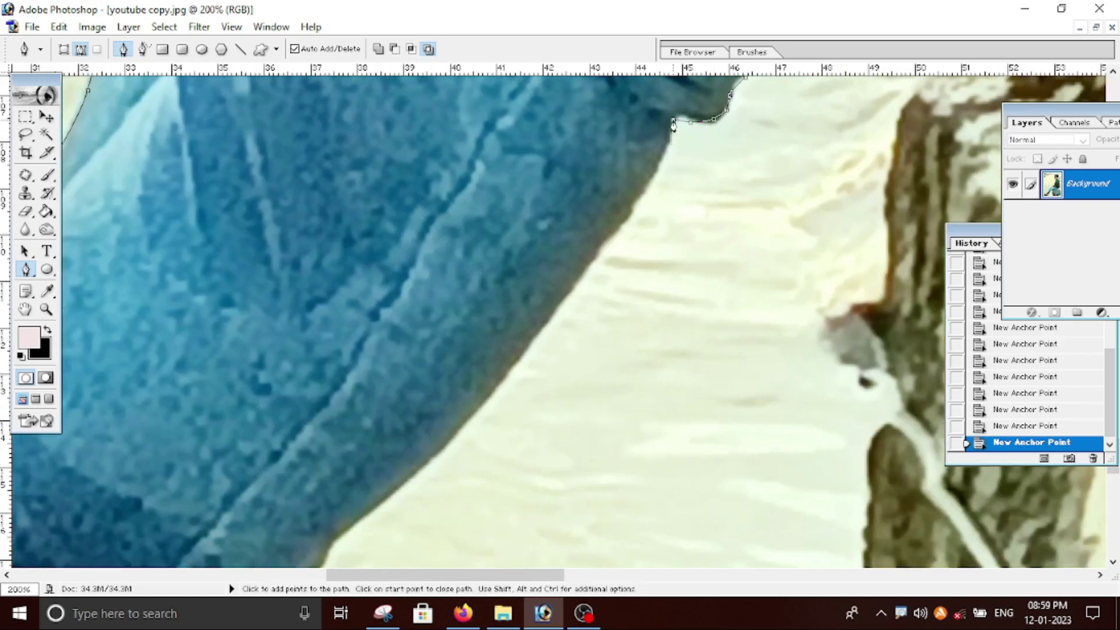
Continue the pen outline down the edge of the blue sleeve
{"action": "left_click_drag", "start_coordinate": [670, 210], "coordinate": [736, 156]}
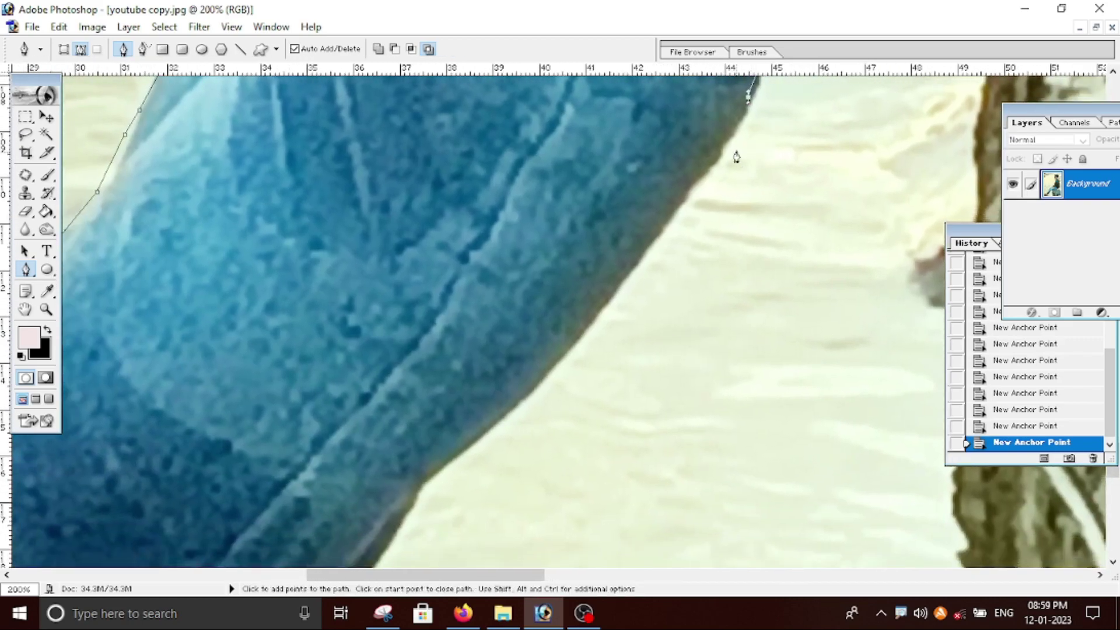
{"action": "left_click", "coordinate": [729, 140]}
{"action": "left_click", "coordinate": [686, 193]}
{"action": "left_click", "coordinate": [645, 254]}
{"action": "mouse_move", "coordinate": [620, 263]}
{"action": "left_mouse_down"}
{"action": "mouse_move", "coordinate": [739, 225]}
{"action": "mouse_move", "coordinate": [745, 196]}
{"action": "left_mouse_up"}
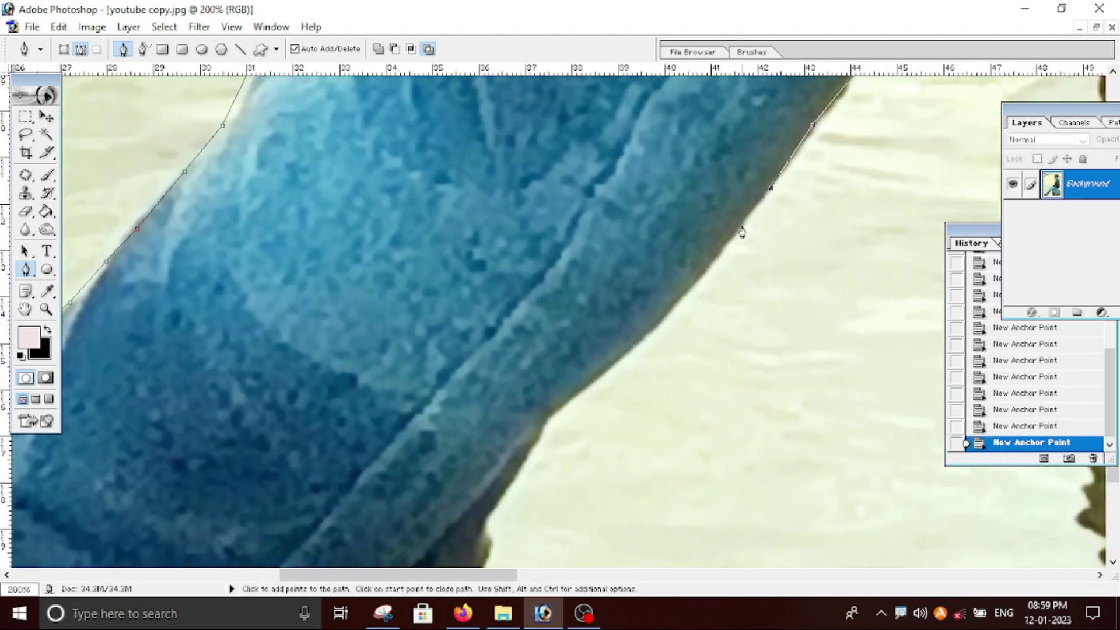
{"action": "left_click", "coordinate": [738, 224]}
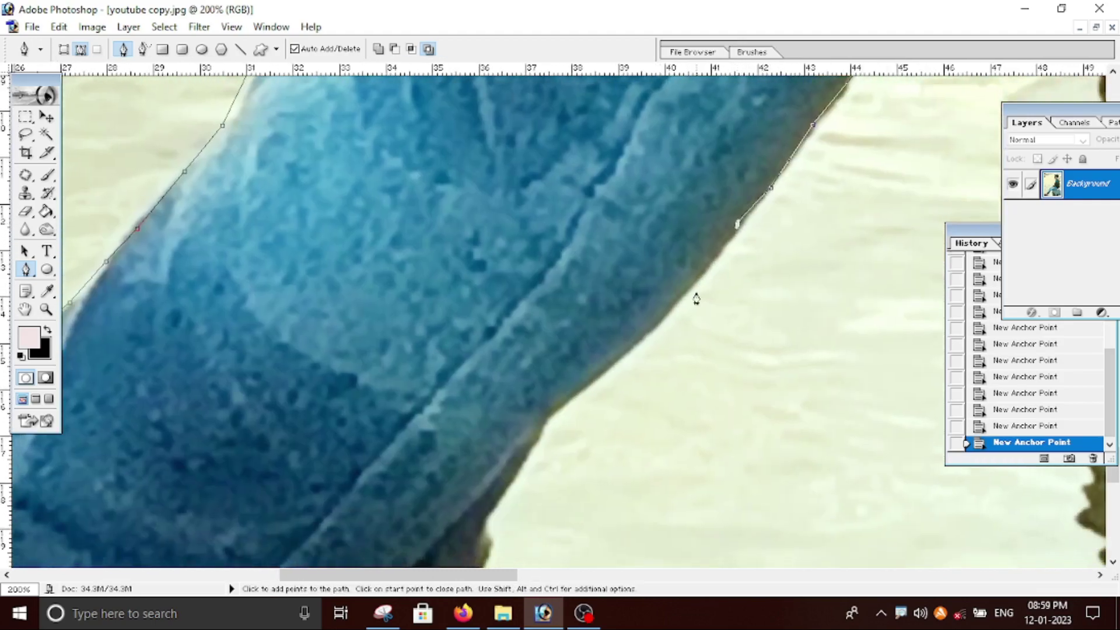
{"action": "left_click", "coordinate": [676, 304]}
{"action": "left_click", "coordinate": [646, 337]}
{"action": "left_click_drag", "start_coordinate": [645, 338], "coordinate": [749, 244]}
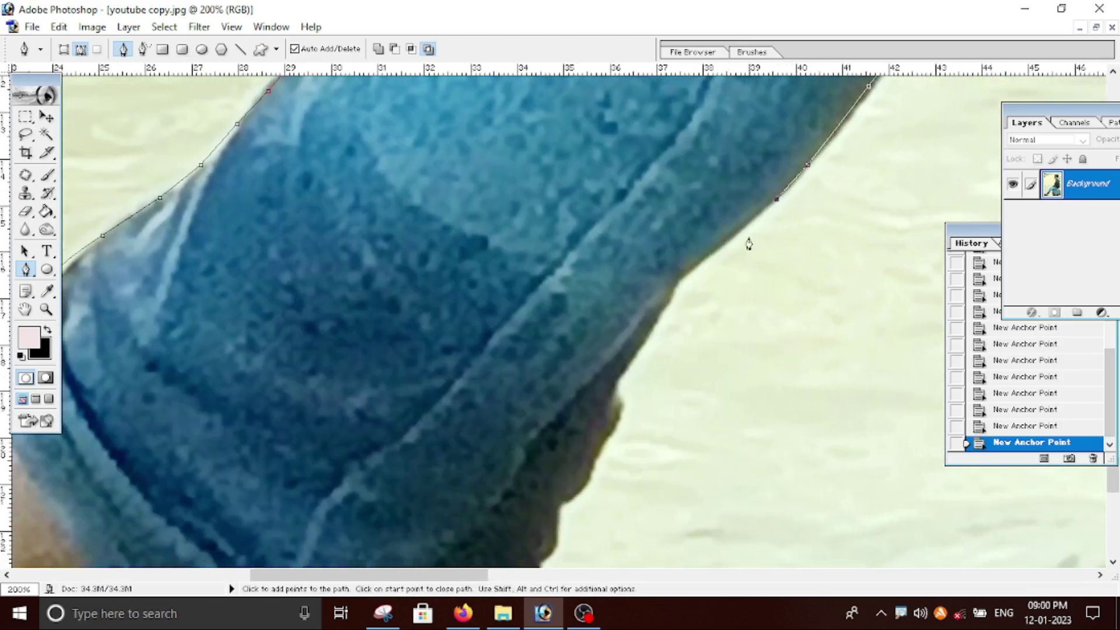
{"action": "left_click", "coordinate": [739, 228]}
{"action": "left_click", "coordinate": [685, 271]}
{"action": "left_click", "coordinate": [655, 313]}
Trace the outline around the cuff and down the dark edge to the jeans cuff
{"action": "left_click_drag", "start_coordinate": [636, 346], "coordinate": [668, 206]}
{"action": "left_click", "coordinate": [684, 191]}
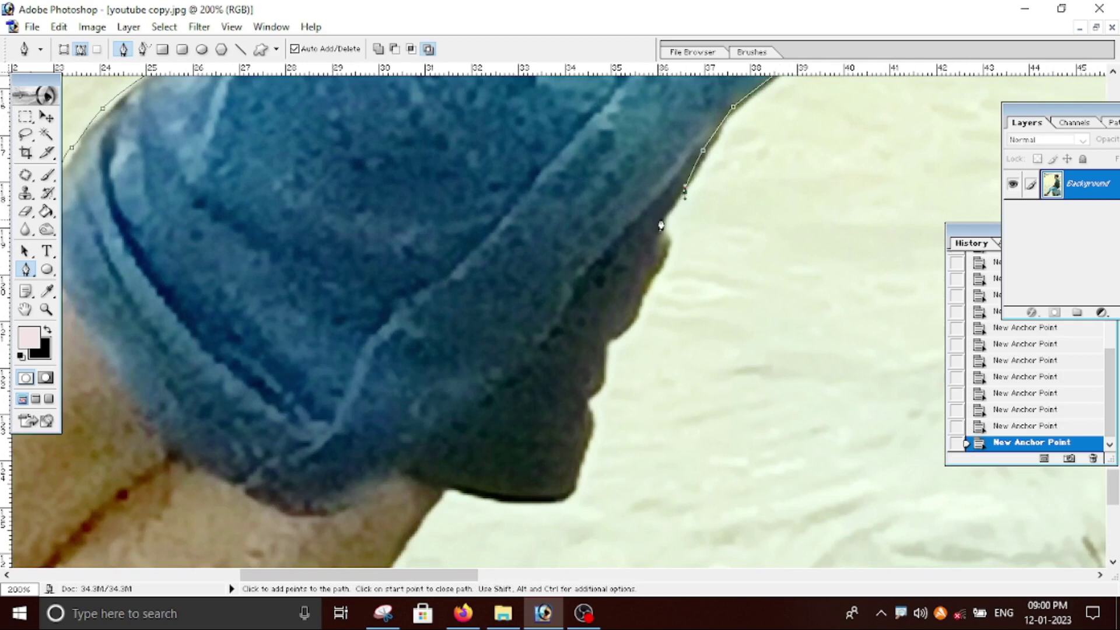
{"action": "left_click", "coordinate": [662, 212]}
{"action": "left_click", "coordinate": [664, 245]}
{"action": "left_click", "coordinate": [654, 276]}
{"action": "left_click", "coordinate": [639, 299]}
{"action": "left_click", "coordinate": [623, 332]}
{"action": "left_click", "coordinate": [604, 360]}
{"action": "left_click", "coordinate": [599, 392]}
{"action": "left_click_drag", "start_coordinate": [572, 357], "coordinate": [724, 152]}
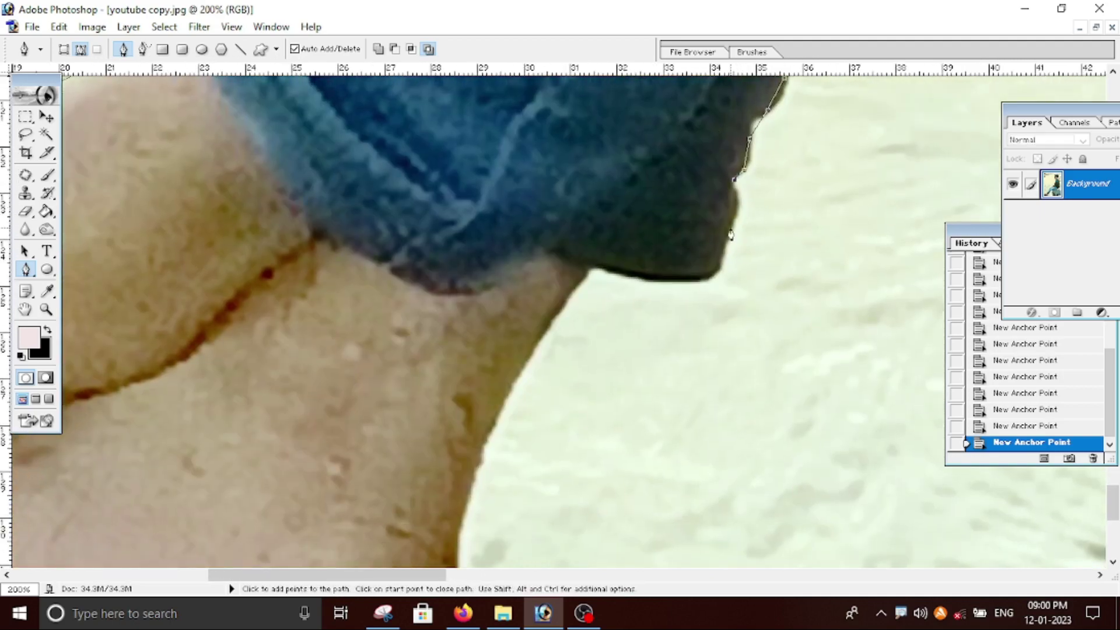
{"action": "left_click", "coordinate": [712, 281]}
{"action": "left_click", "coordinate": [617, 265]}
{"action": "left_click", "coordinate": [563, 307]}
Extend the outline down the ankle, around the heel and left along the sole
{"action": "left_click_drag", "start_coordinate": [547, 331], "coordinate": [746, 193]}
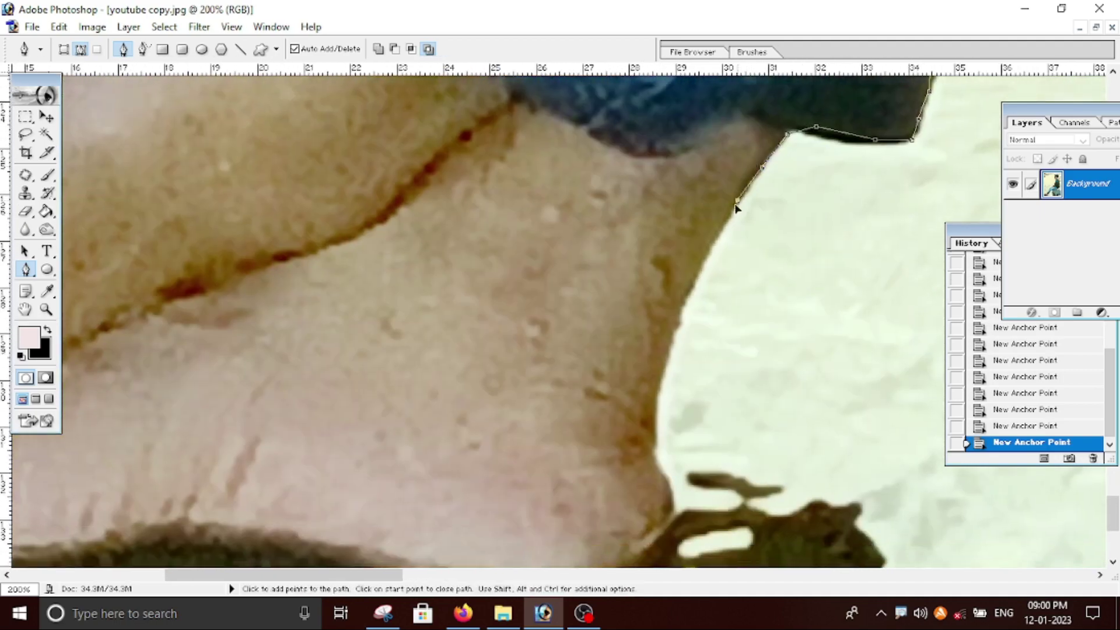
{"action": "left_click", "coordinate": [701, 274]}
{"action": "left_click", "coordinate": [674, 337]}
{"action": "left_click", "coordinate": [660, 392]}
{"action": "left_click_drag", "start_coordinate": [660, 392], "coordinate": [775, 175]}
{"action": "left_click", "coordinate": [773, 208]}
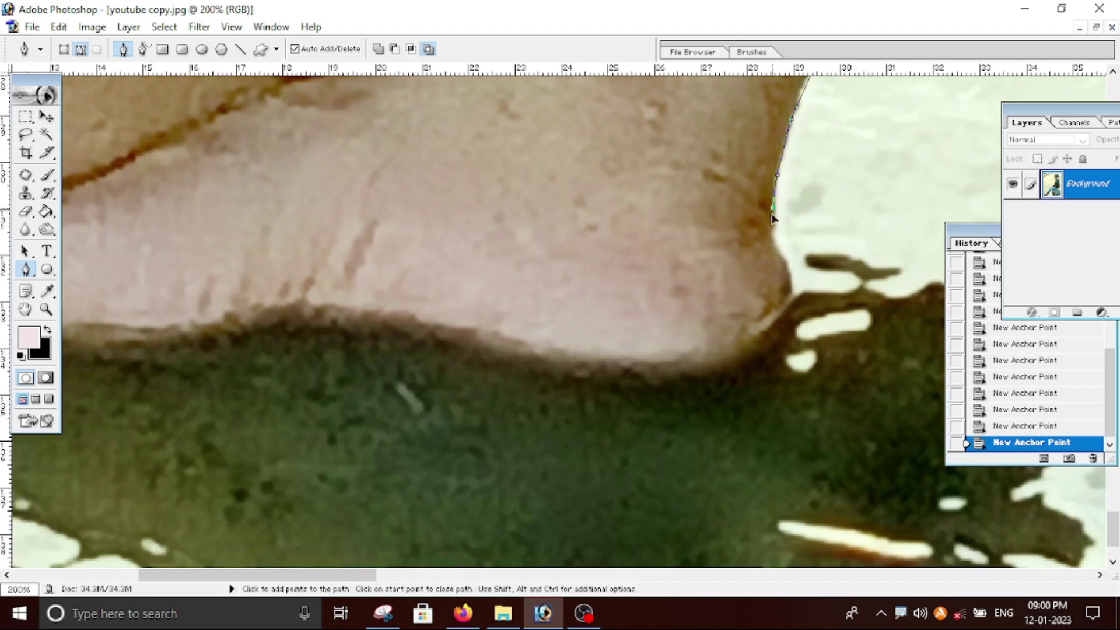
{"action": "left_click", "coordinate": [783, 270]}
{"action": "left_click", "coordinate": [786, 292]}
{"action": "left_click", "coordinate": [717, 346]}
{"action": "left_click", "coordinate": [659, 362]}
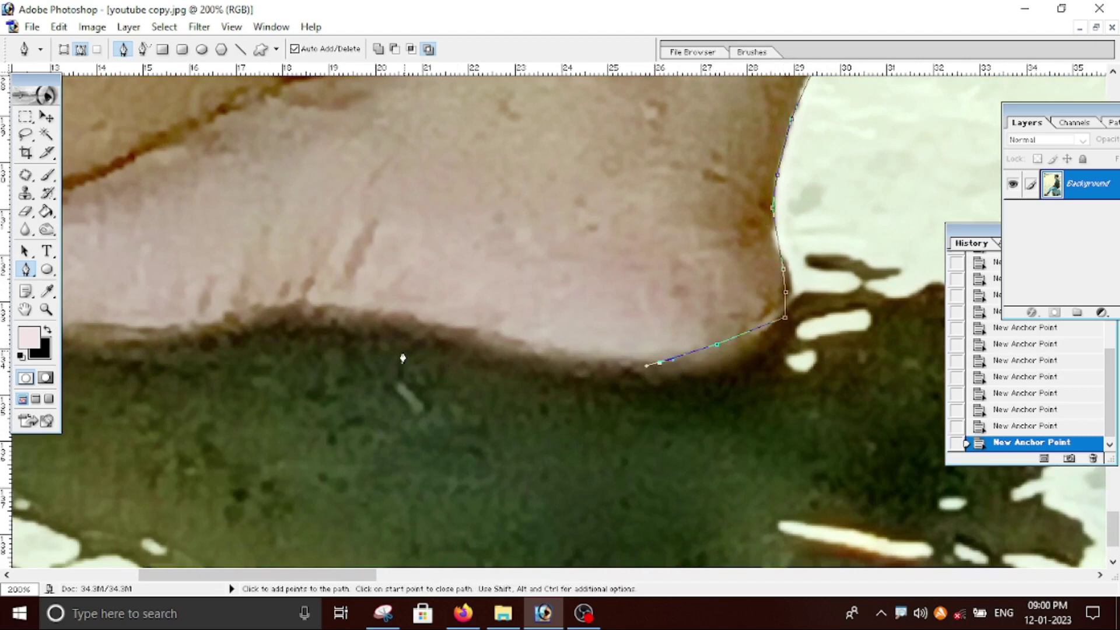
{"action": "left_click", "coordinate": [489, 341]}
{"action": "left_click", "coordinate": [441, 332]}
Trace the rest of the sole up to and around the smallest toe
{"action": "left_click", "coordinate": [347, 313]}
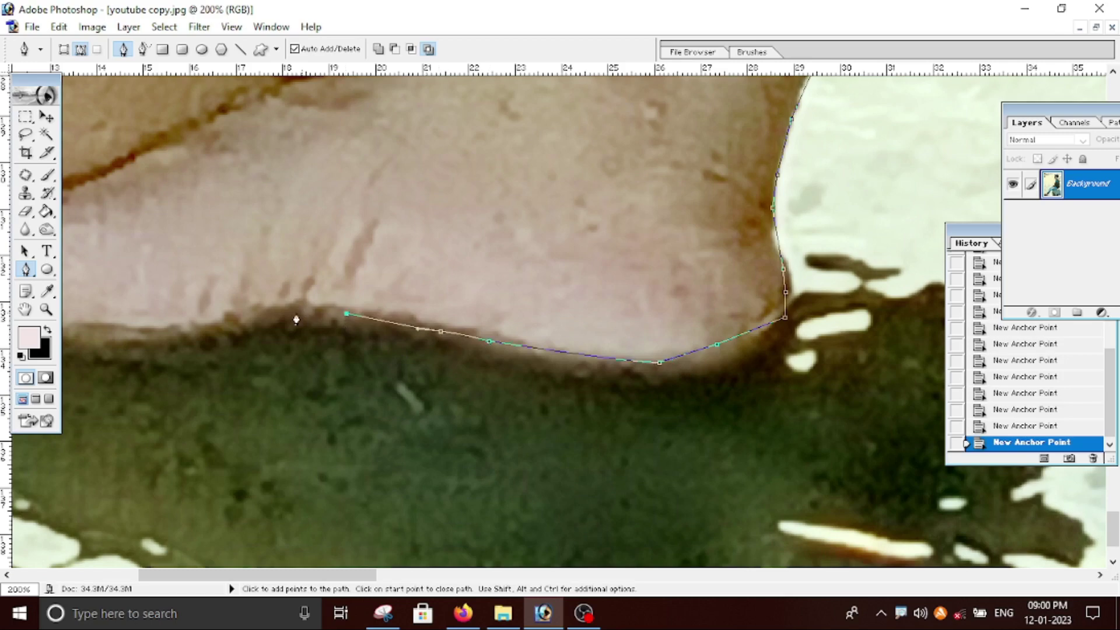
{"action": "left_click", "coordinate": [276, 312]}
{"action": "left_click_drag", "start_coordinate": [209, 327], "coordinate": [813, 290]}
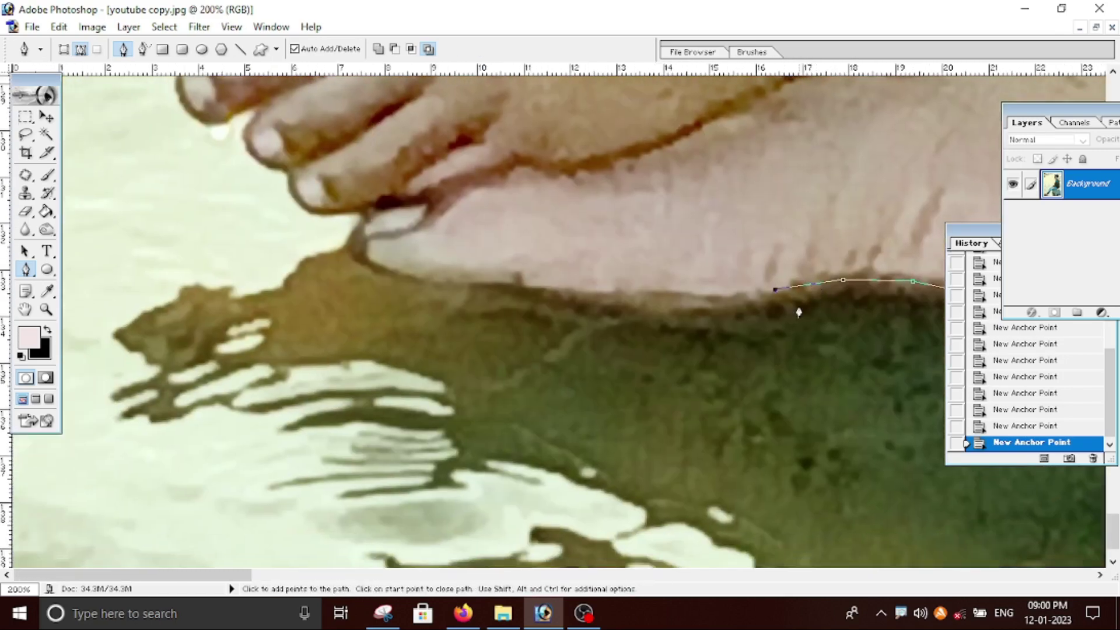
{"action": "left_click", "coordinate": [754, 297]}
{"action": "left_click", "coordinate": [623, 296]}
{"action": "left_click", "coordinate": [481, 284]}
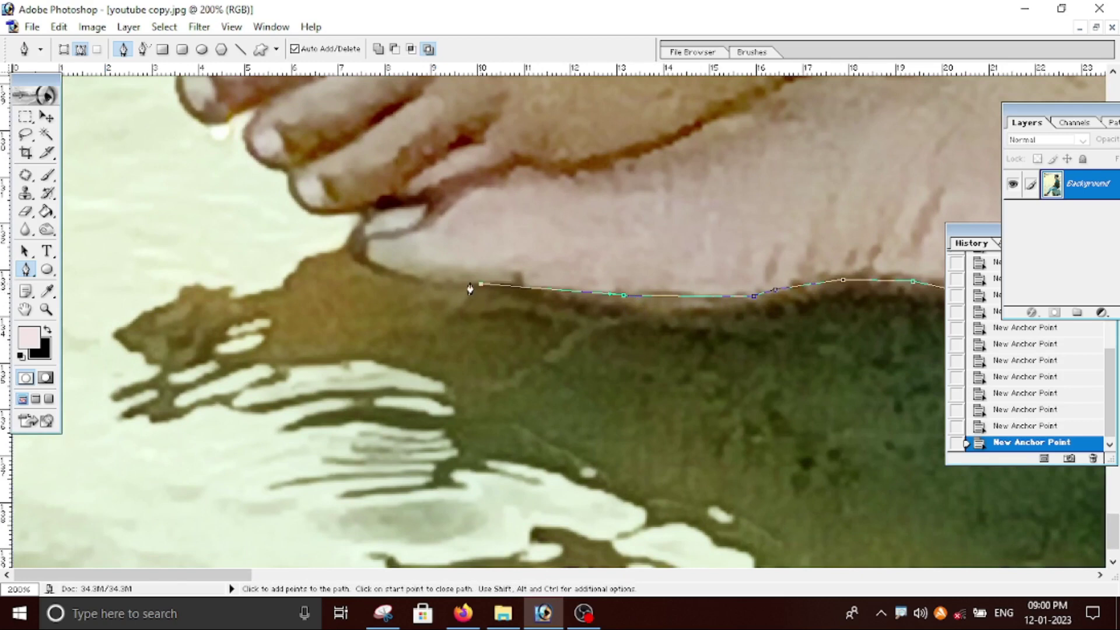
{"action": "left_click", "coordinate": [424, 274]}
{"action": "left_click", "coordinate": [390, 267]}
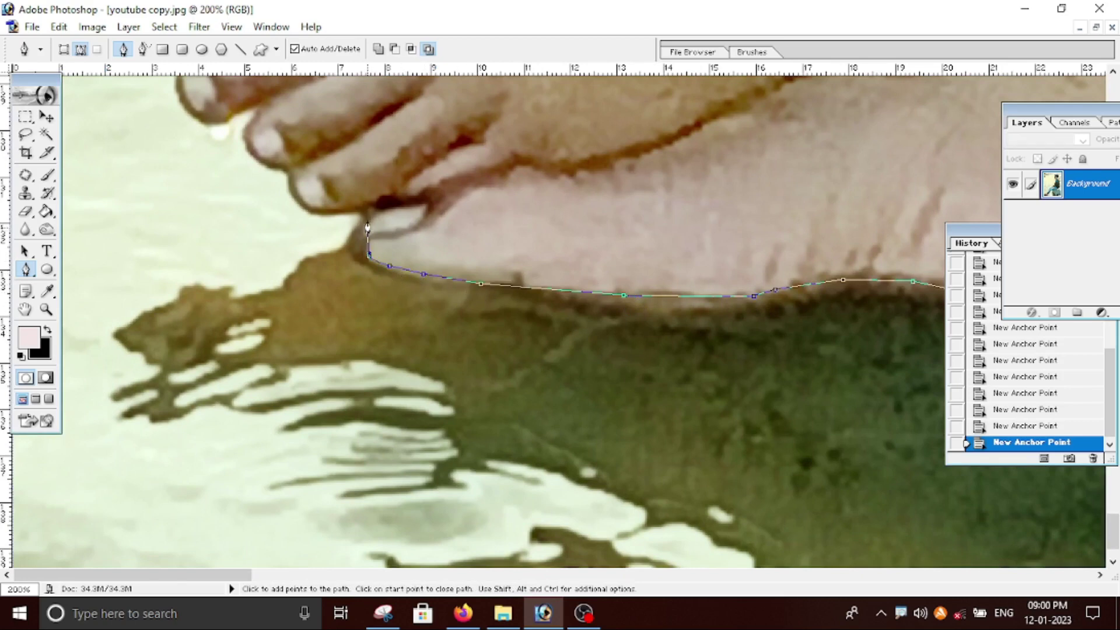
{"action": "left_click", "coordinate": [365, 214]}
{"action": "left_click", "coordinate": [328, 209]}
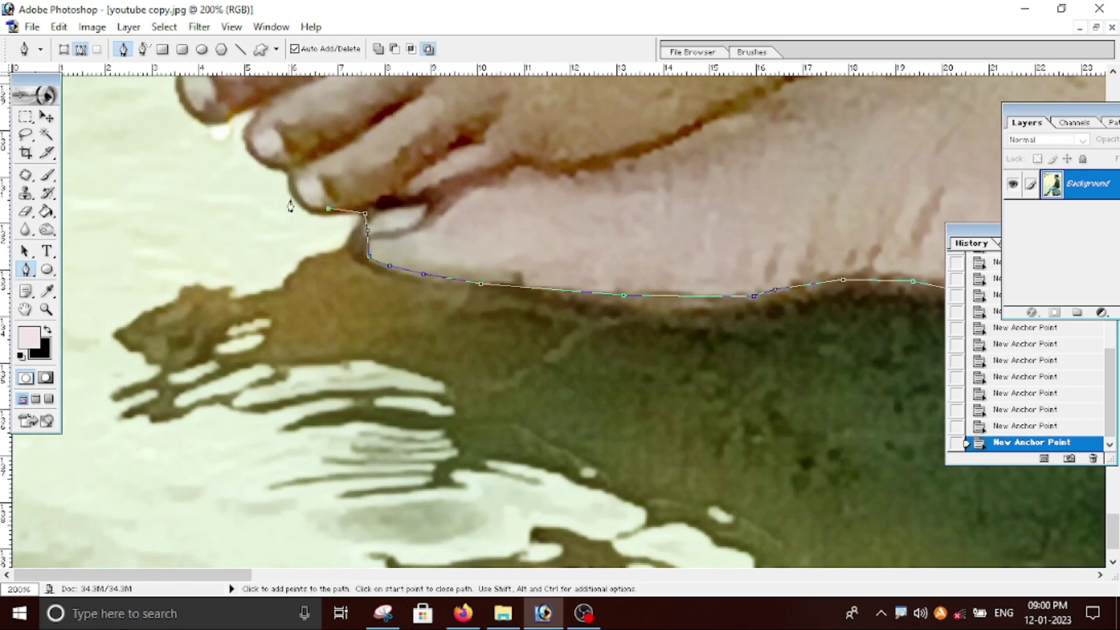
{"action": "left_click", "coordinate": [286, 173]}
Outline the remaining toes and up the big toe's edge to its tip
{"action": "scroll", "coordinate": [335, 390], "scroll_direction": "up", "scroll_amount": 3}
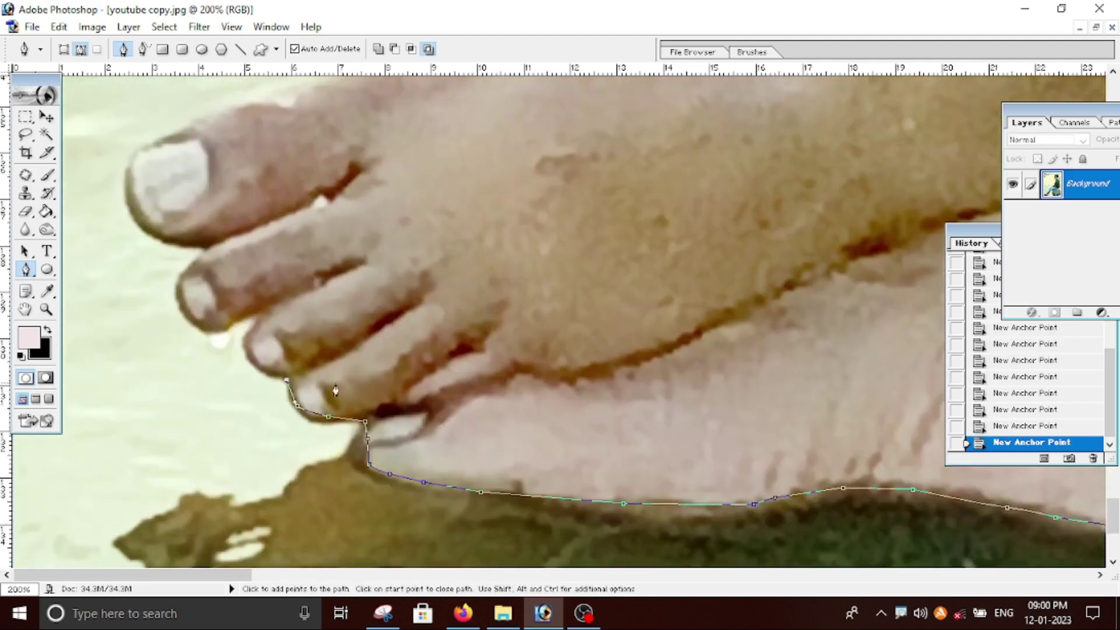
{"action": "left_click", "coordinate": [263, 374]}
{"action": "left_click", "coordinate": [240, 341]}
{"action": "left_click", "coordinate": [177, 305]}
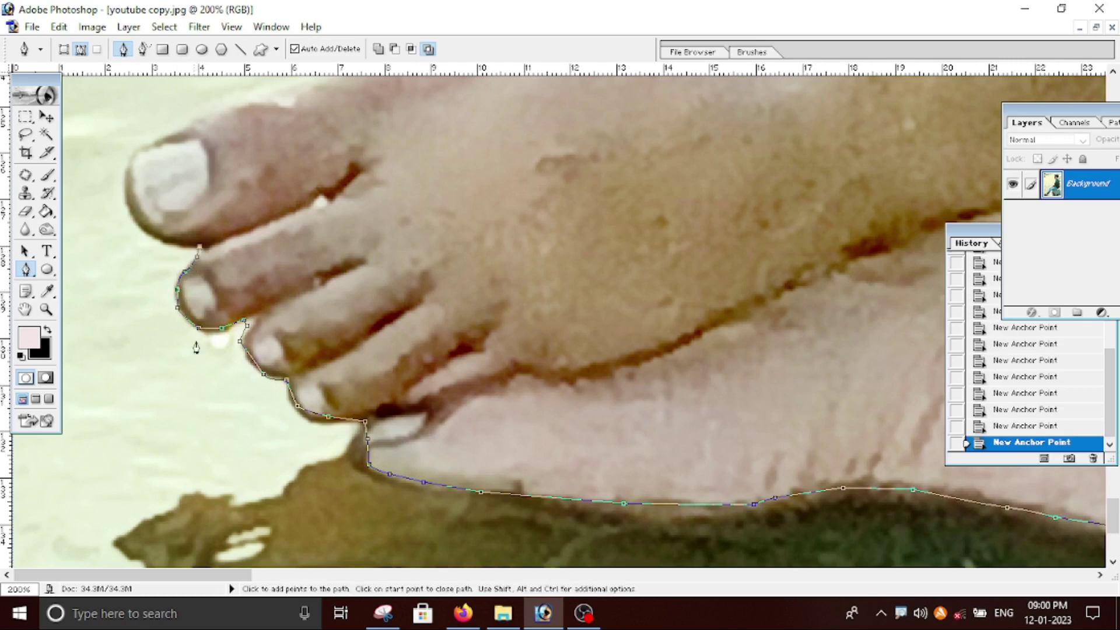
{"action": "left_click", "coordinate": [140, 227]}
{"action": "left_click", "coordinate": [123, 200]}
{"action": "left_click", "coordinate": [123, 181]}
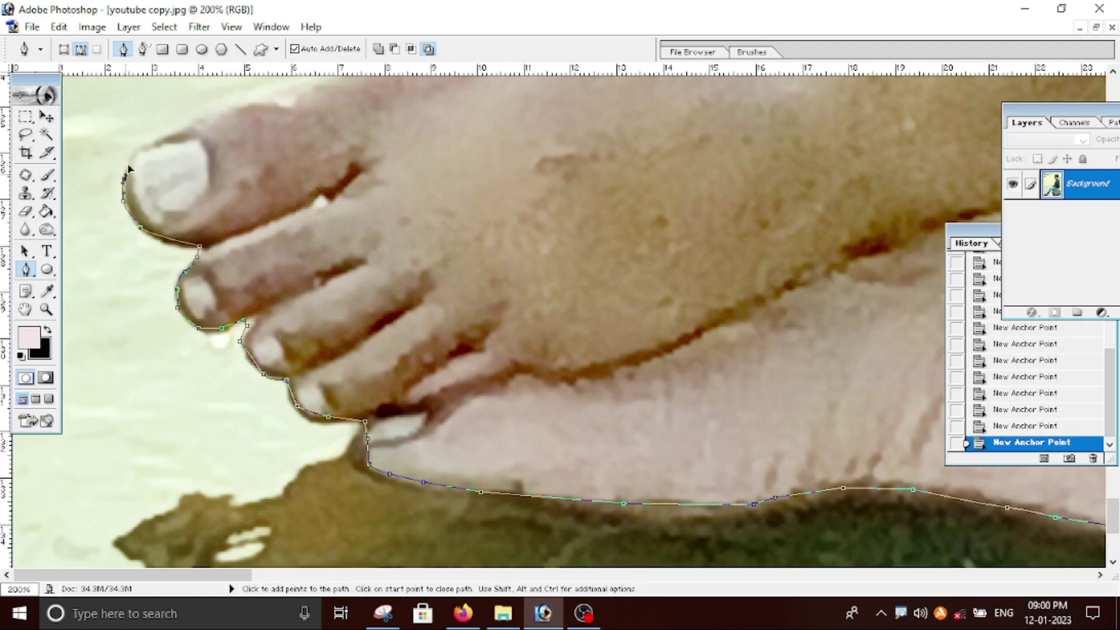
{"action": "left_click", "coordinate": [131, 155]}
{"action": "left_click", "coordinate": [192, 126]}
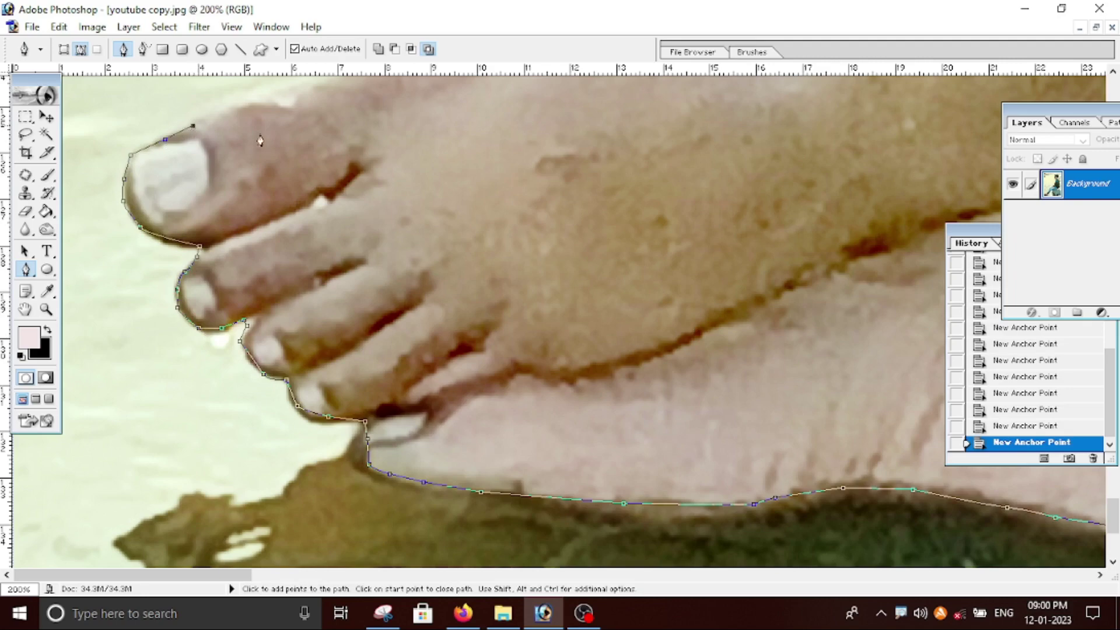
Trace along the top of the big toe and up the foot toward the starting anchor
{"action": "left_click_drag", "start_coordinate": [263, 142], "coordinate": [250, 331]}
{"action": "left_click", "coordinate": [197, 317]}
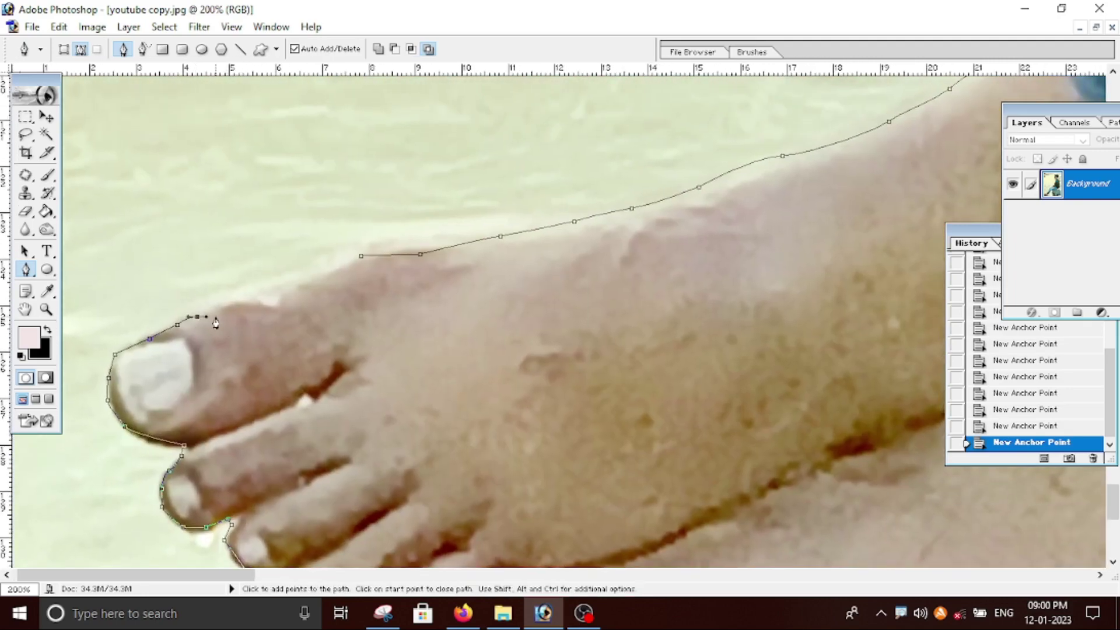
{"action": "left_click", "coordinate": [257, 308]}
{"action": "left_click", "coordinate": [286, 299]}
{"action": "left_click", "coordinate": [307, 282]}
{"action": "left_click", "coordinate": [335, 269]}
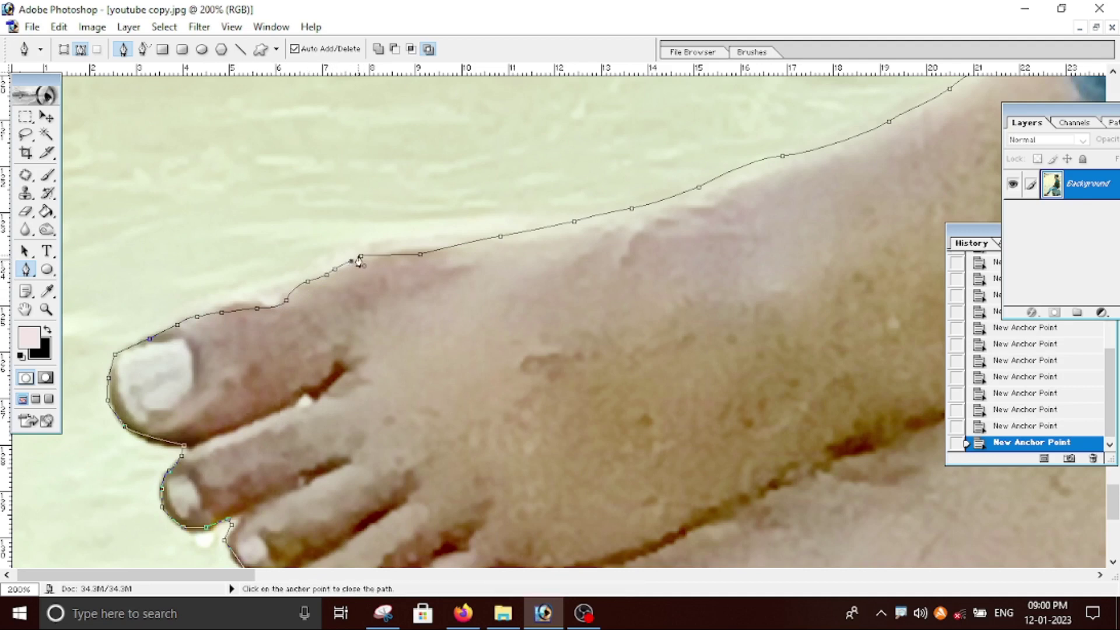
Close the path on its starting anchor, then zoom out to see the whole photo
{"action": "left_click", "coordinate": [361, 258]}
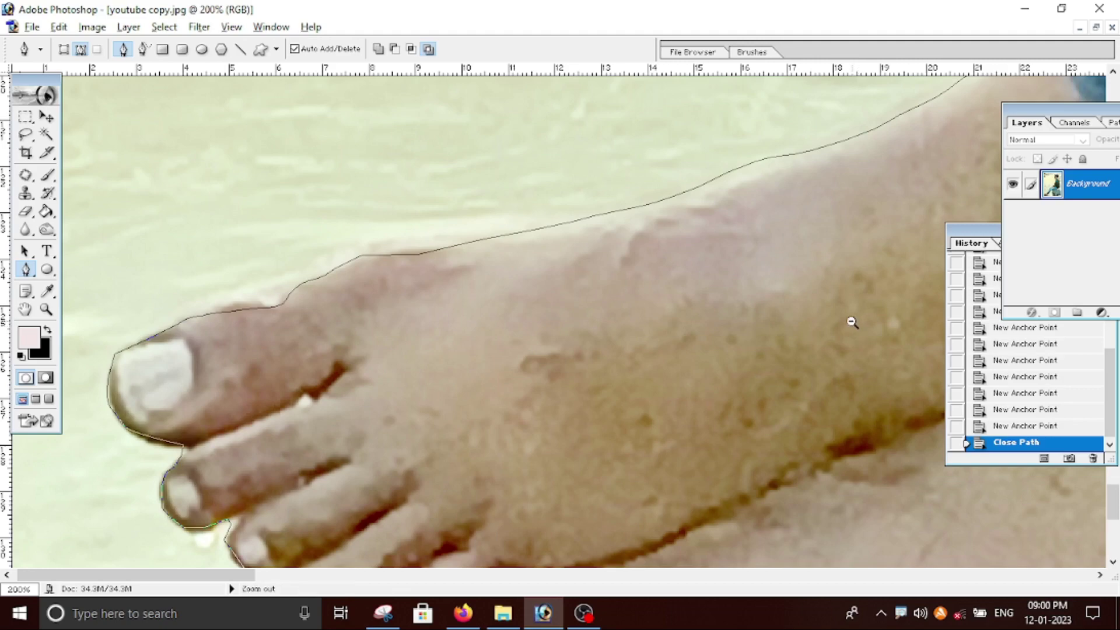
{"action": "left_click", "coordinate": [825, 295], "text": "alt"}
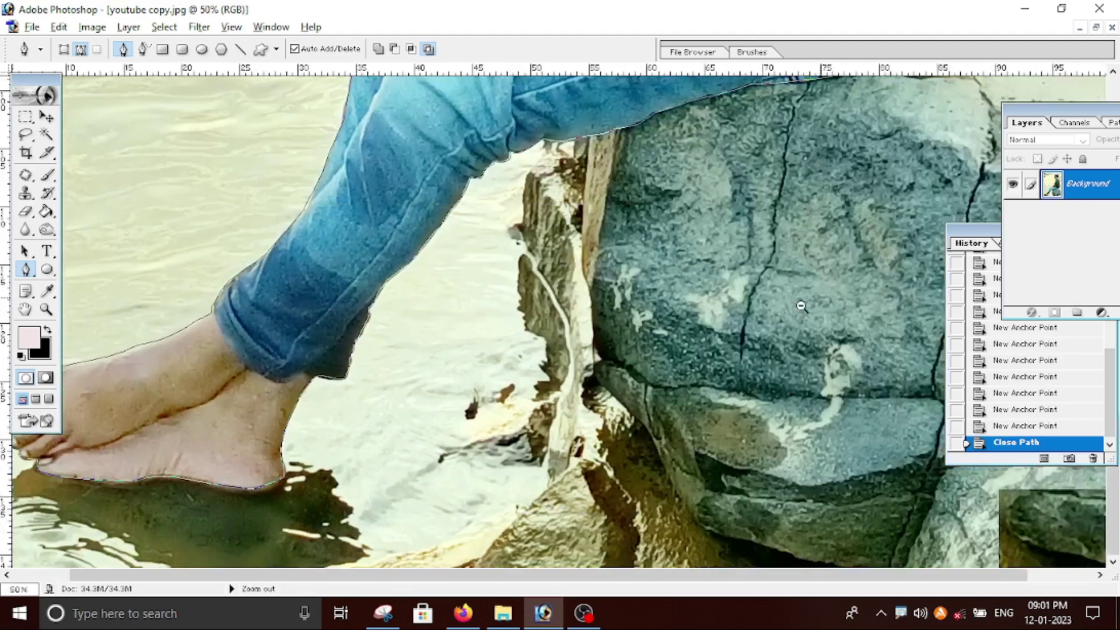
{"action": "left_click", "coordinate": [801, 306], "text": "alt"}
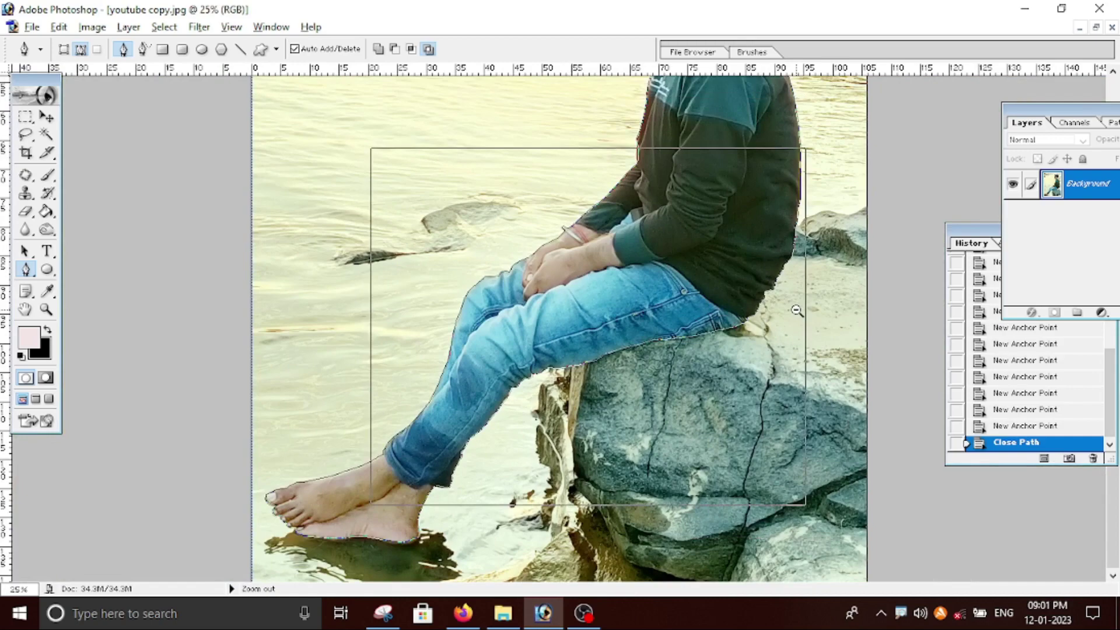
{"action": "left_click", "coordinate": [797, 310], "text": "alt"}
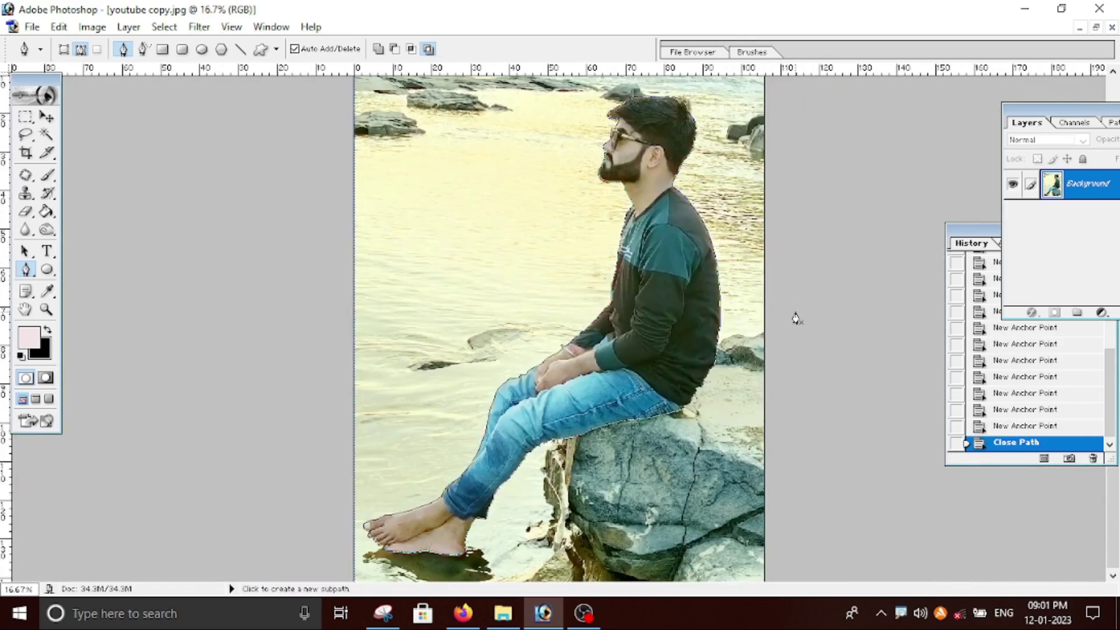
Load the closed path as a selection with Ctrl+Enter and check the Window menu
{"action": "key", "text": "ctrl+Return"}
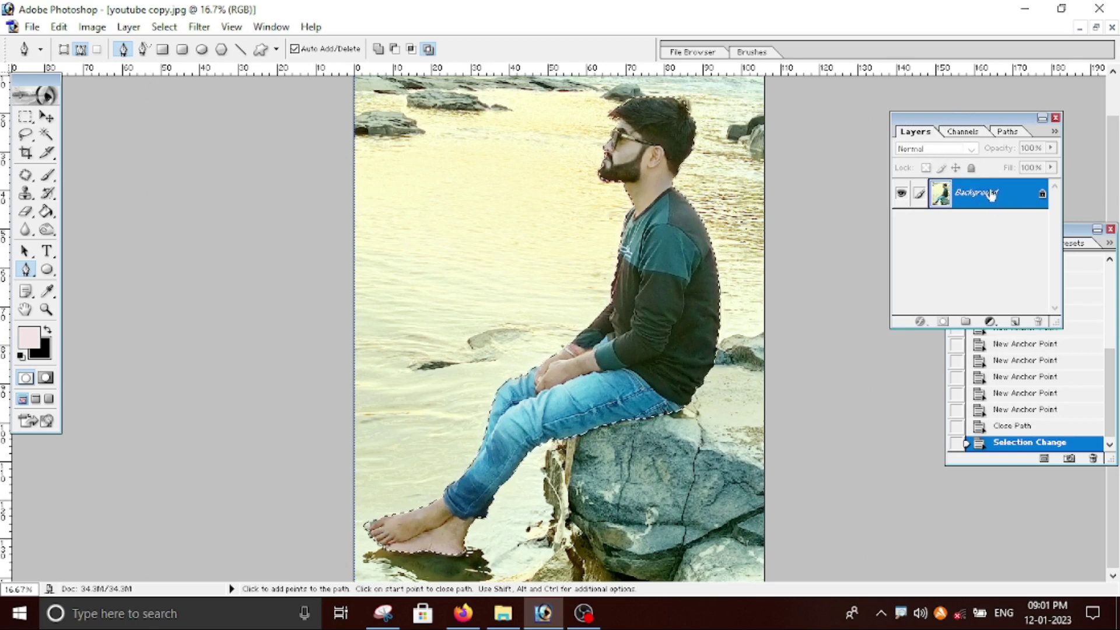
{"action": "left_click", "coordinate": [271, 27]}
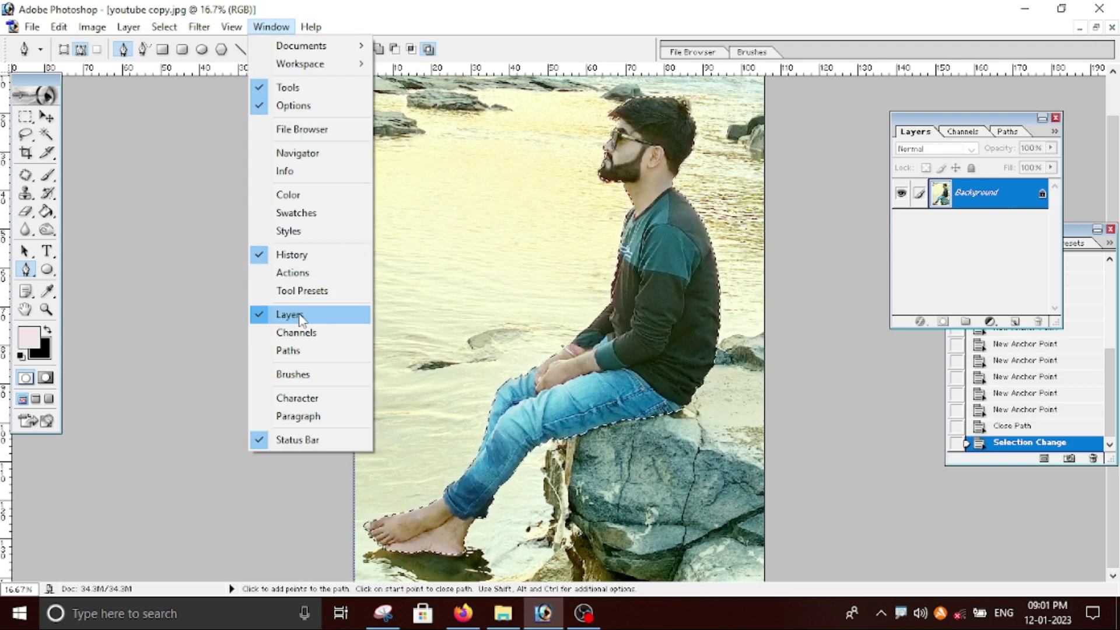
{"action": "left_click", "coordinate": [961, 148]}
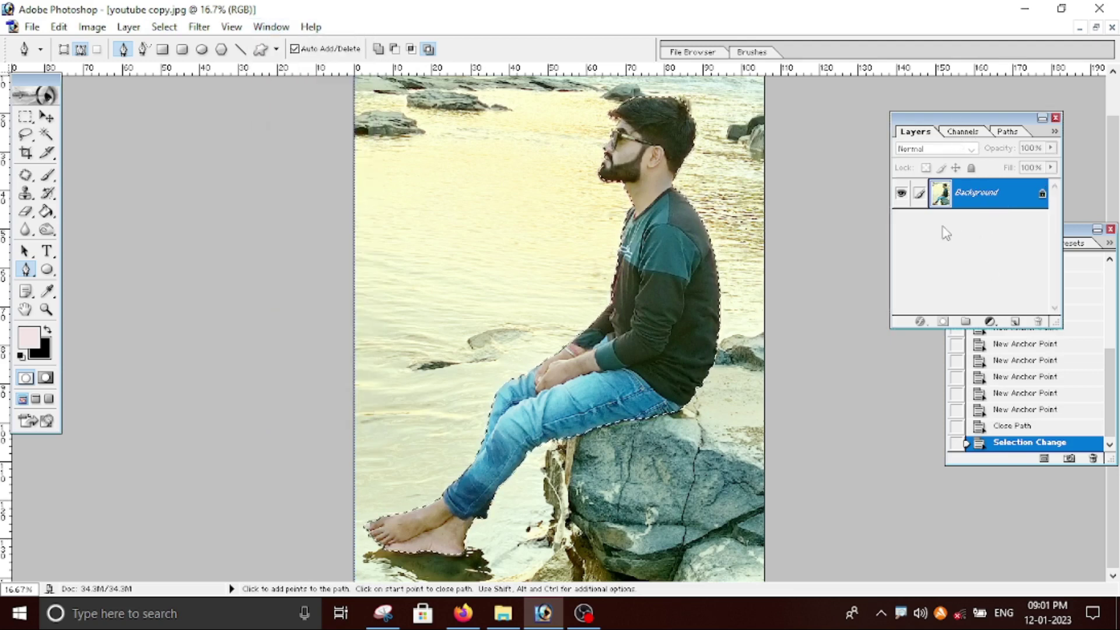
Use Layer via Copy to make Layer 1, toggling Background visibility to check the cut-out
{"action": "right_click", "coordinate": [994, 201]}
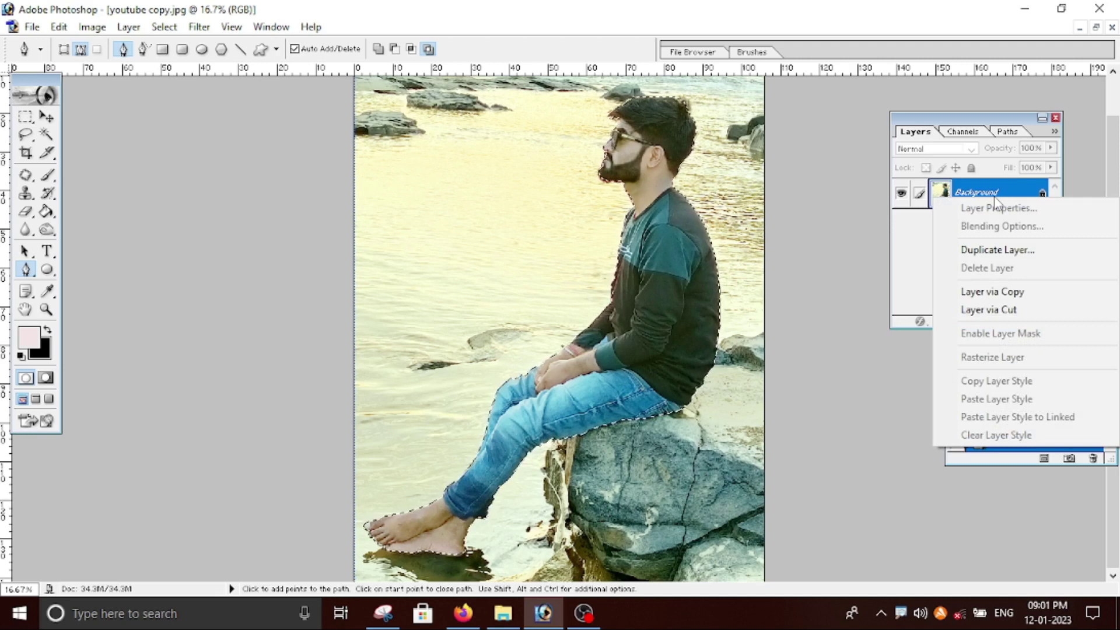
{"action": "left_click", "coordinate": [982, 292]}
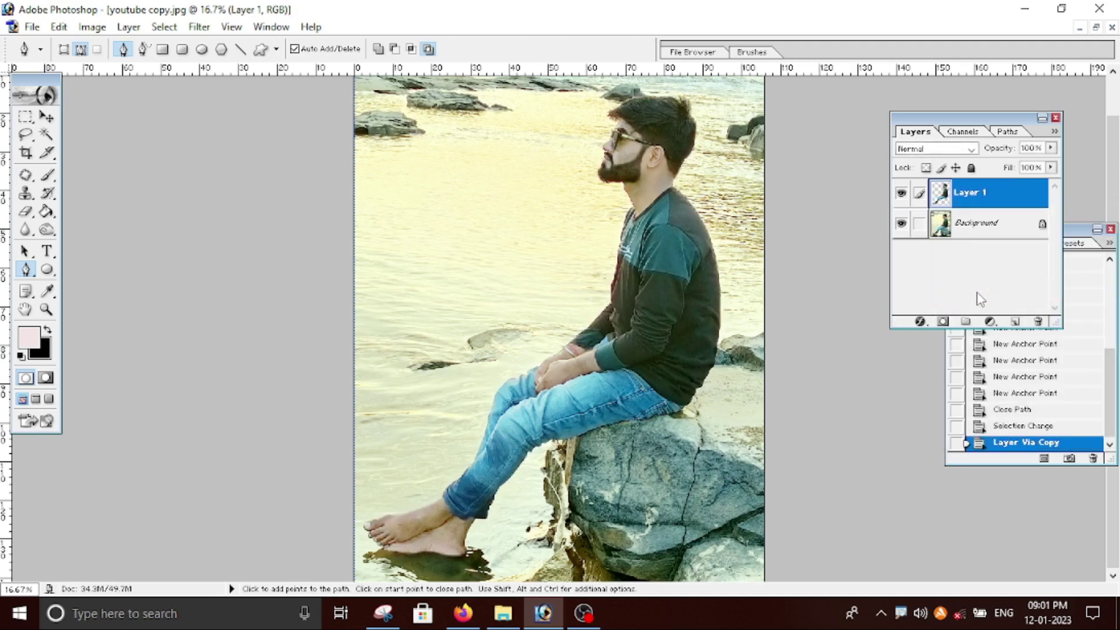
{"action": "left_click", "coordinate": [971, 225]}
{"action": "left_click", "coordinate": [969, 194]}
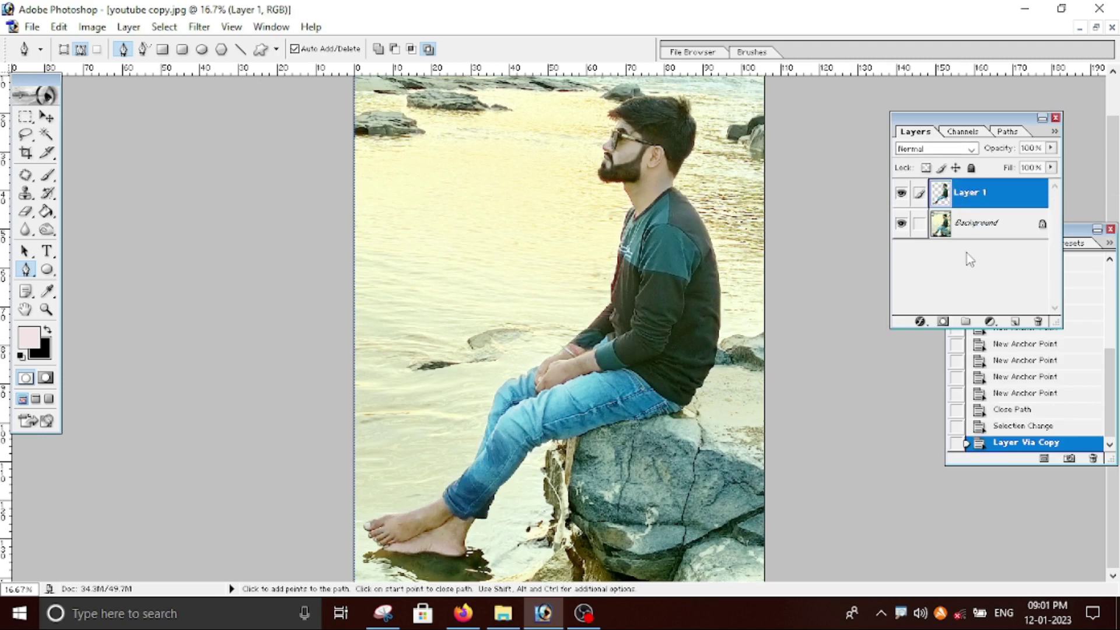
{"action": "left_click", "coordinate": [902, 224]}
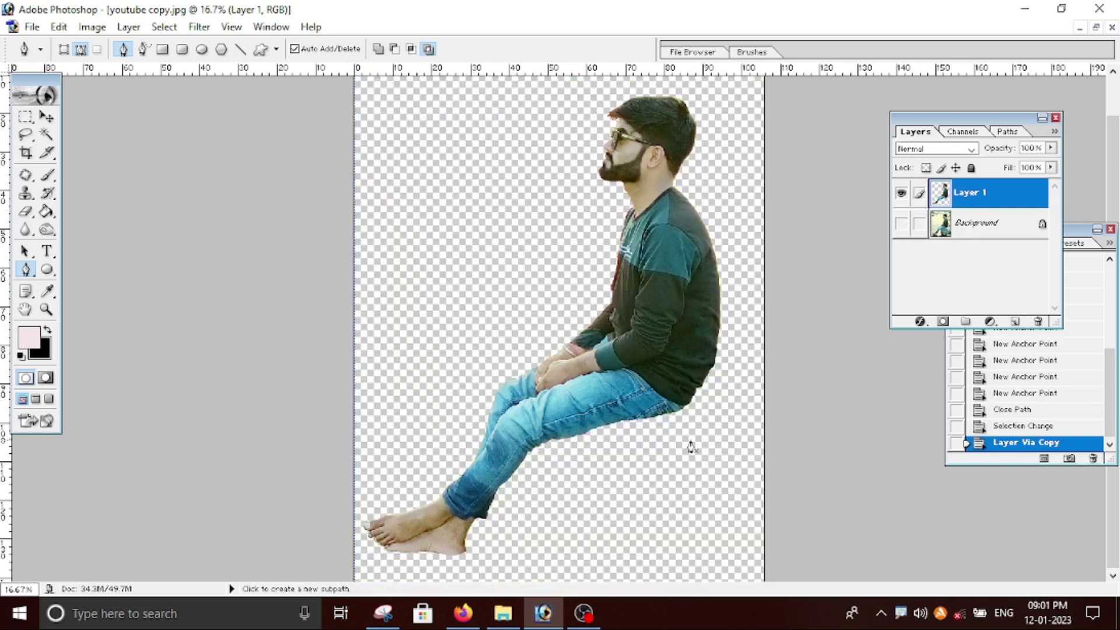
{"action": "left_click", "coordinate": [901, 224]}
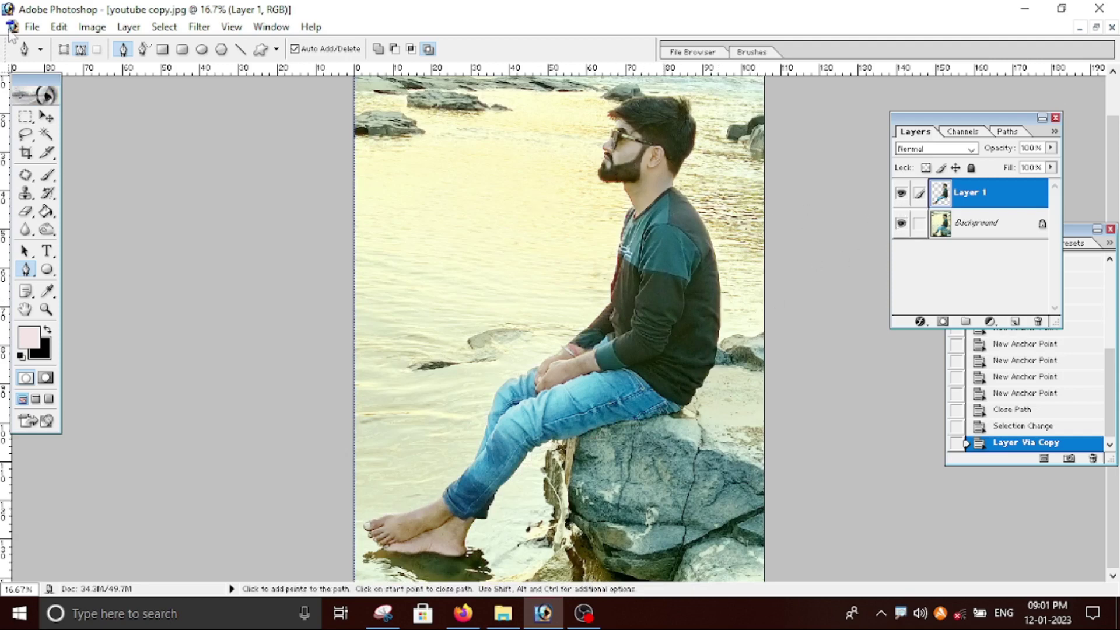
Create a transparent 1280×720 HDTV 720P document at 300 pixels/inch
{"action": "left_click", "coordinate": [32, 27]}
{"action": "left_click", "coordinate": [60, 47]}
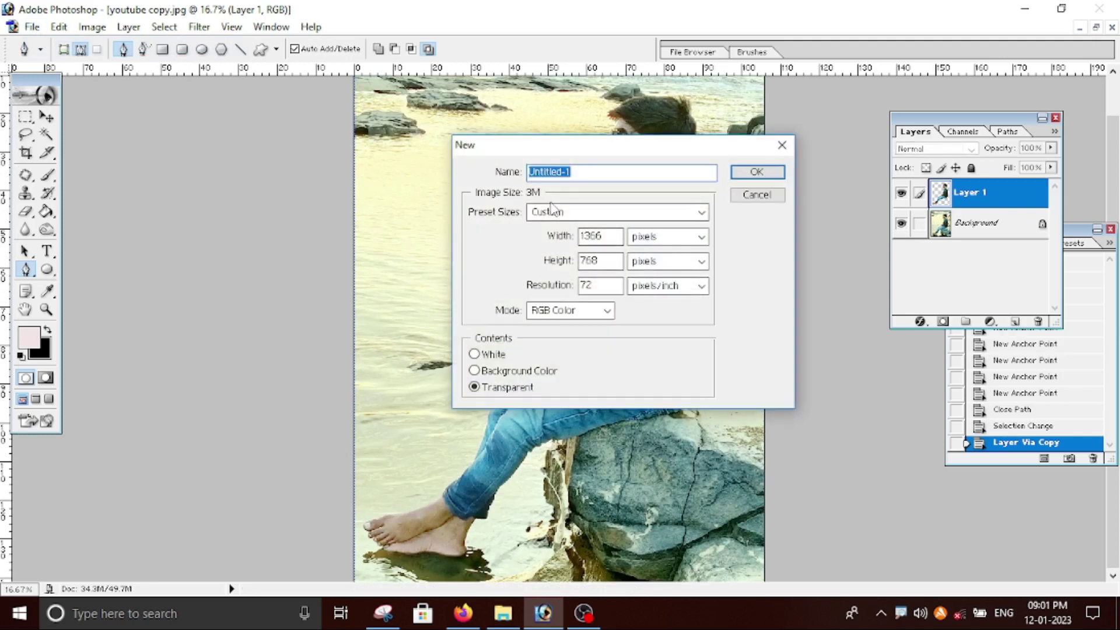
{"action": "left_click", "coordinate": [551, 212]}
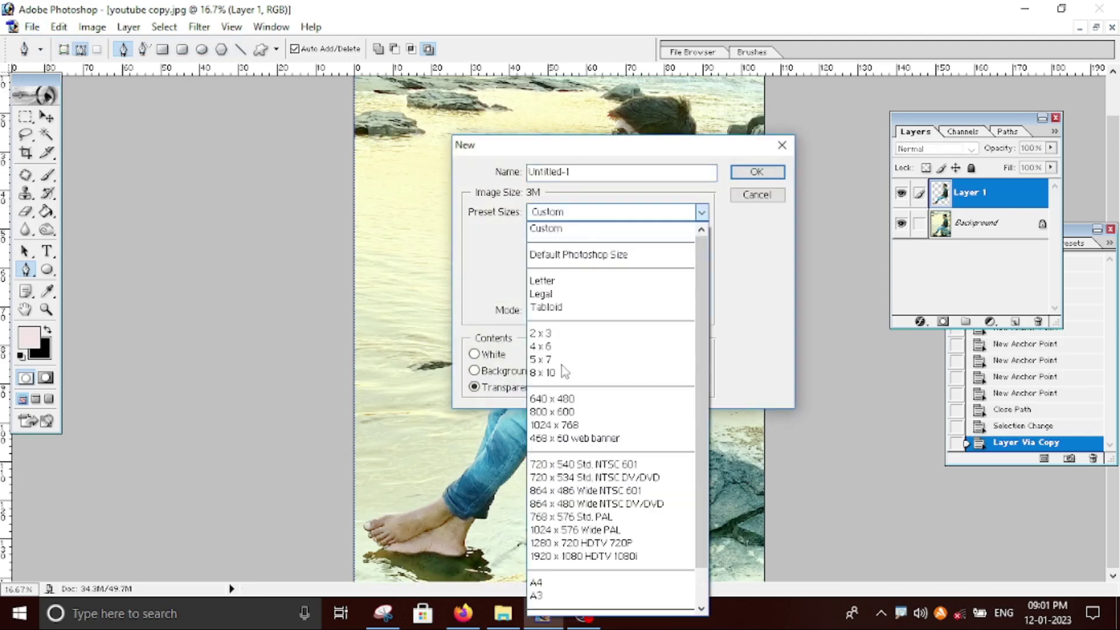
{"action": "left_click", "coordinate": [571, 543]}
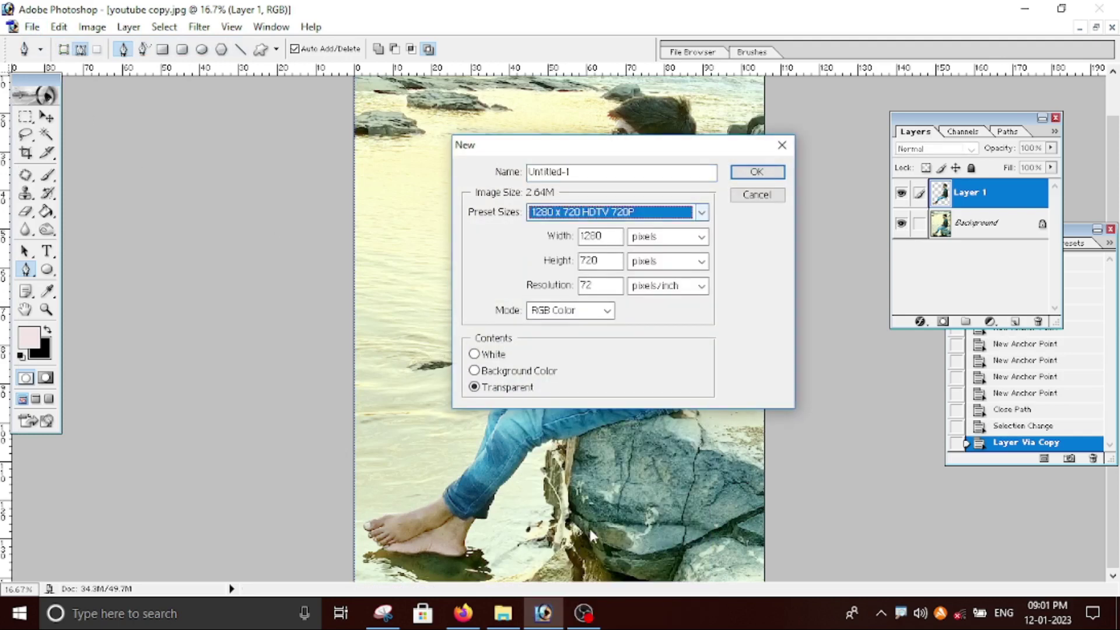
{"action": "left_click", "coordinate": [597, 286]}
{"action": "key", "text": "BackSpace"}
{"action": "key", "text": "BackSpace"}
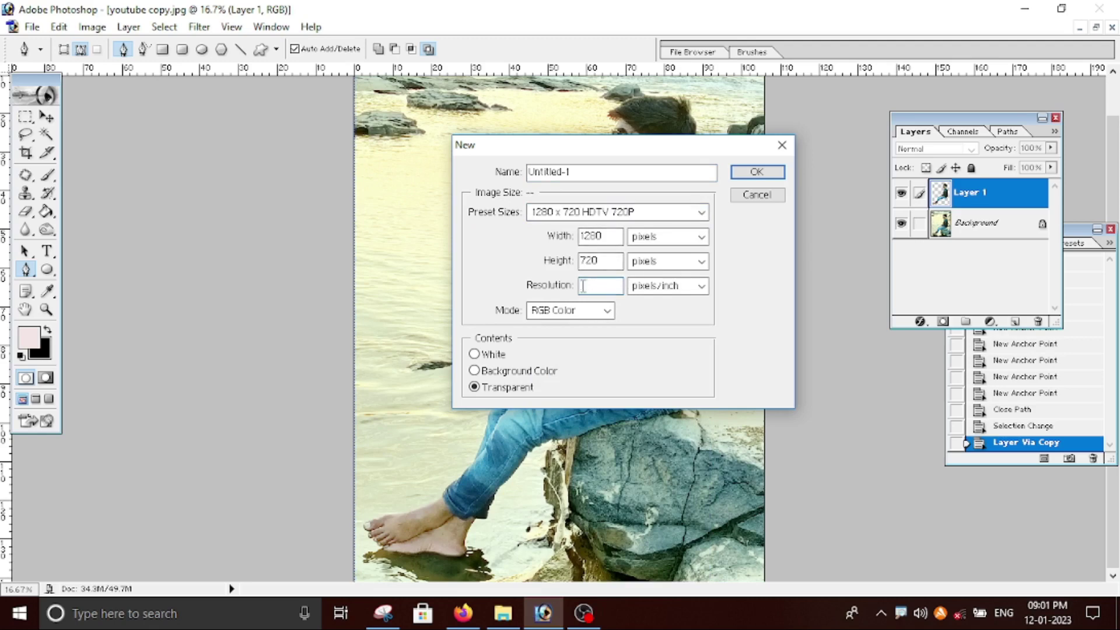
{"action": "type", "text": "300"}
{"action": "left_click", "coordinate": [761, 173]}
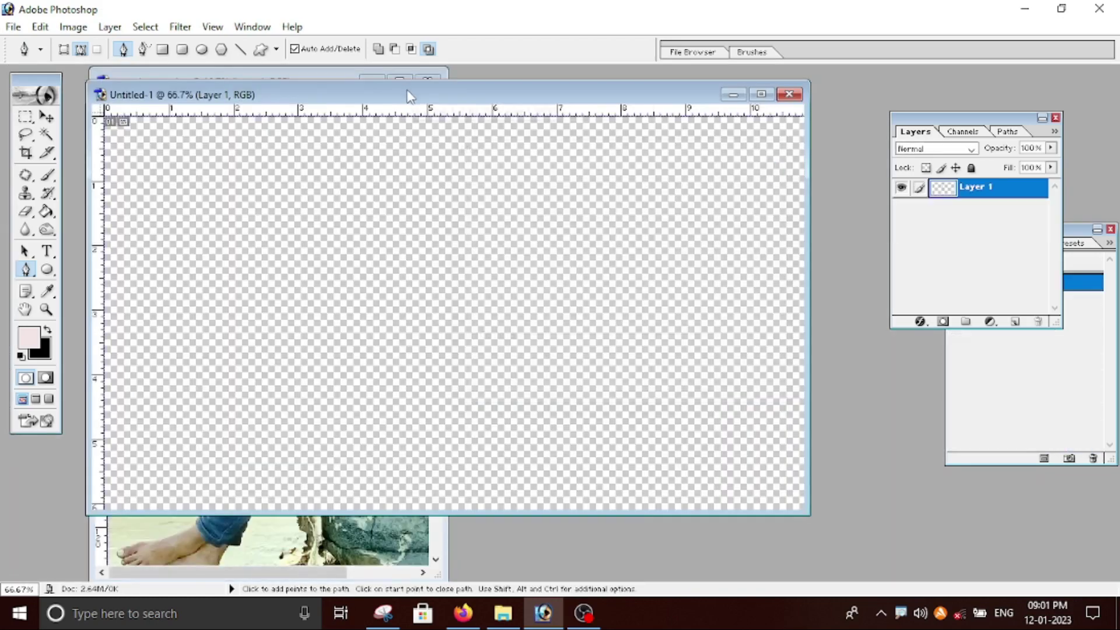
Drag the cut-out man from the beach photo into the new document with the Move tool
{"action": "left_click_drag", "start_coordinate": [410, 96], "coordinate": [772, 114]}
{"action": "left_click", "coordinate": [47, 117]}
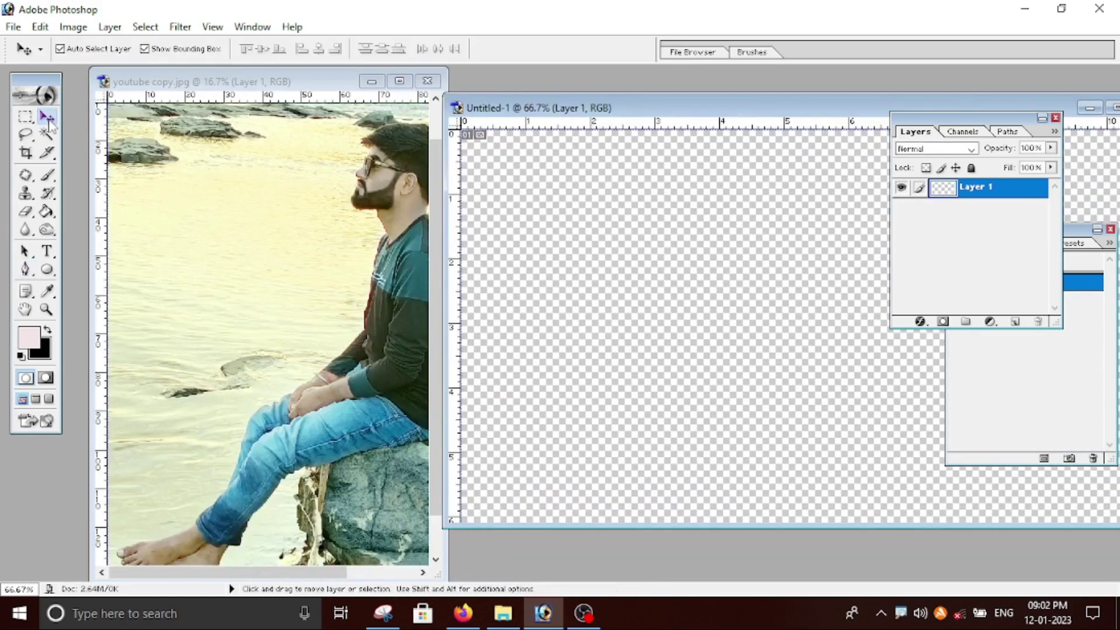
{"action": "left_click", "coordinate": [215, 81]}
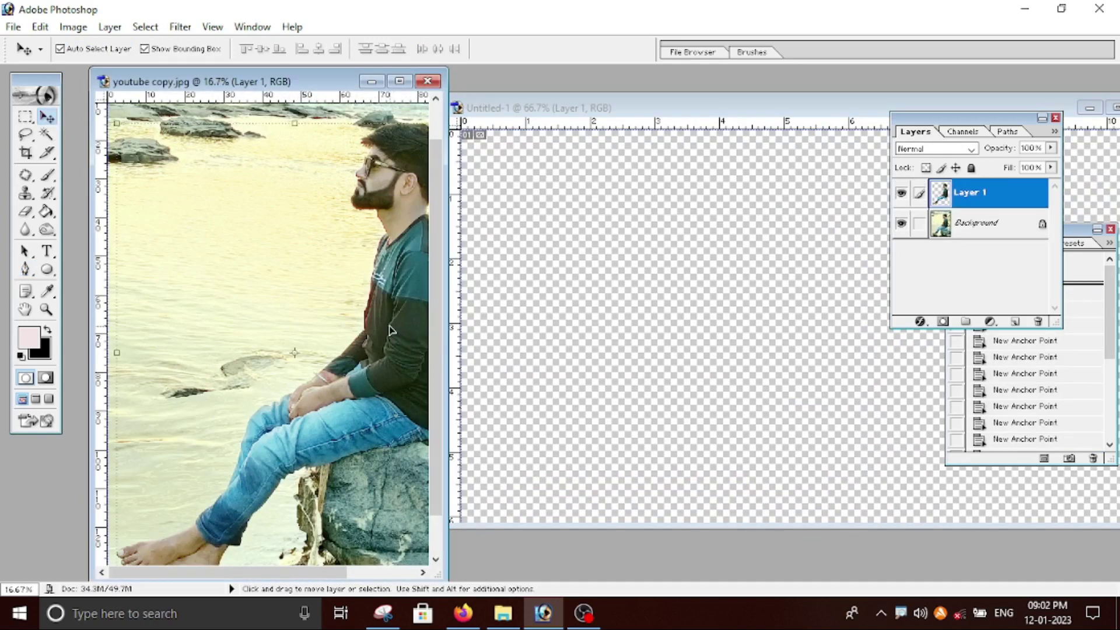
{"action": "left_click_drag", "start_coordinate": [390, 331], "coordinate": [673, 332]}
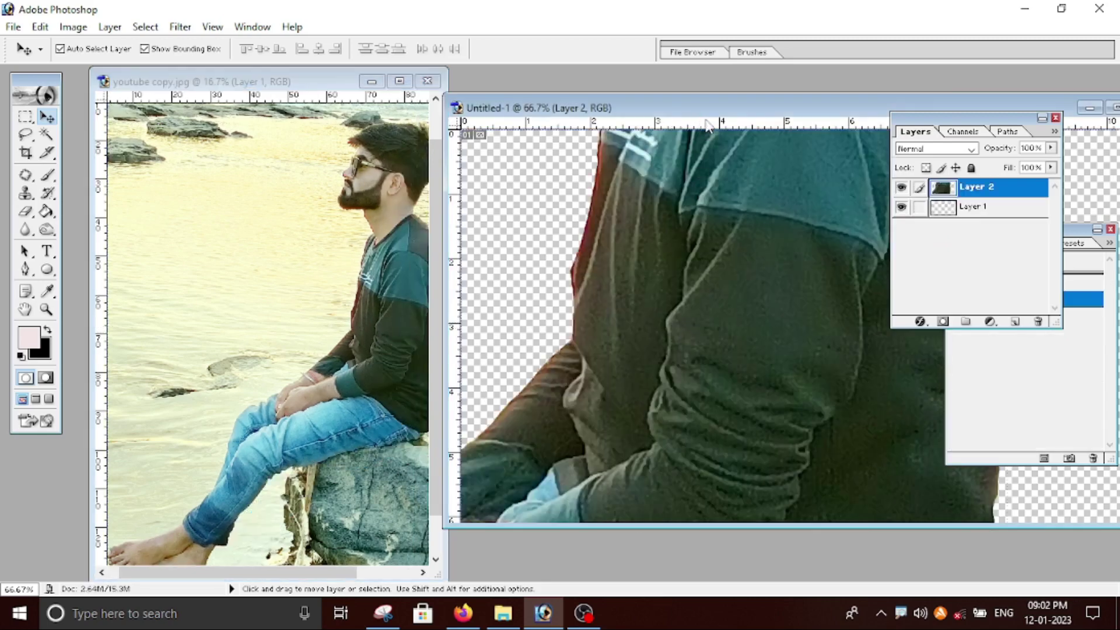
Maximize Untitled-1, zoom out to 16.7%, and scale the man proportionally to about 25.8%
{"action": "left_click_drag", "start_coordinate": [708, 125], "coordinate": [413, 134]}
{"action": "left_click", "coordinate": [819, 117]}
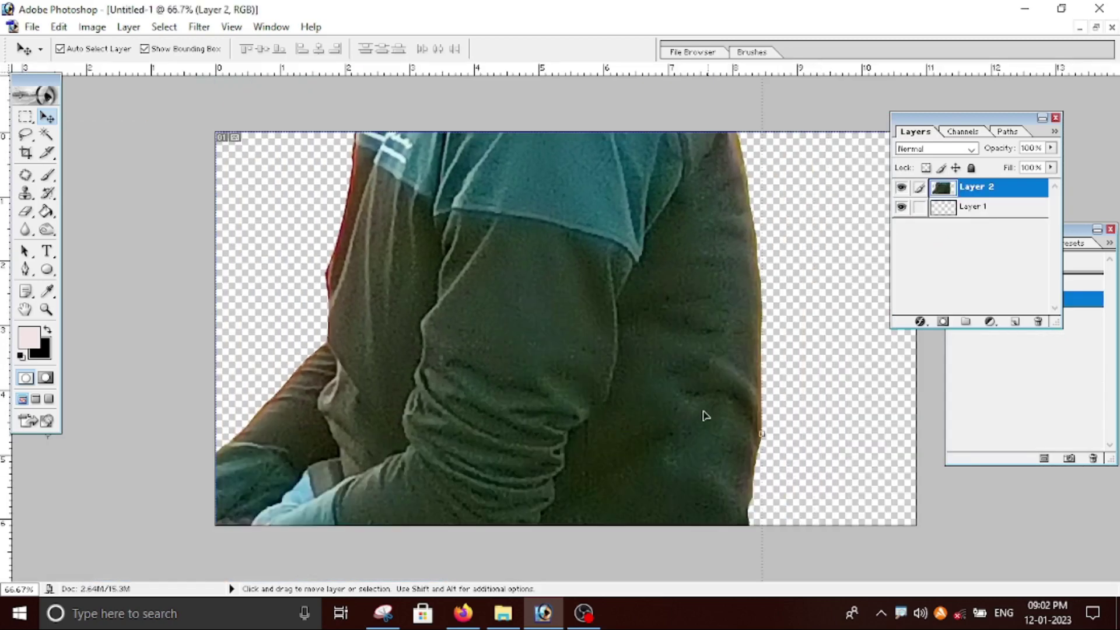
{"action": "left_click", "coordinate": [572, 422], "text": "ctrl+alt"}
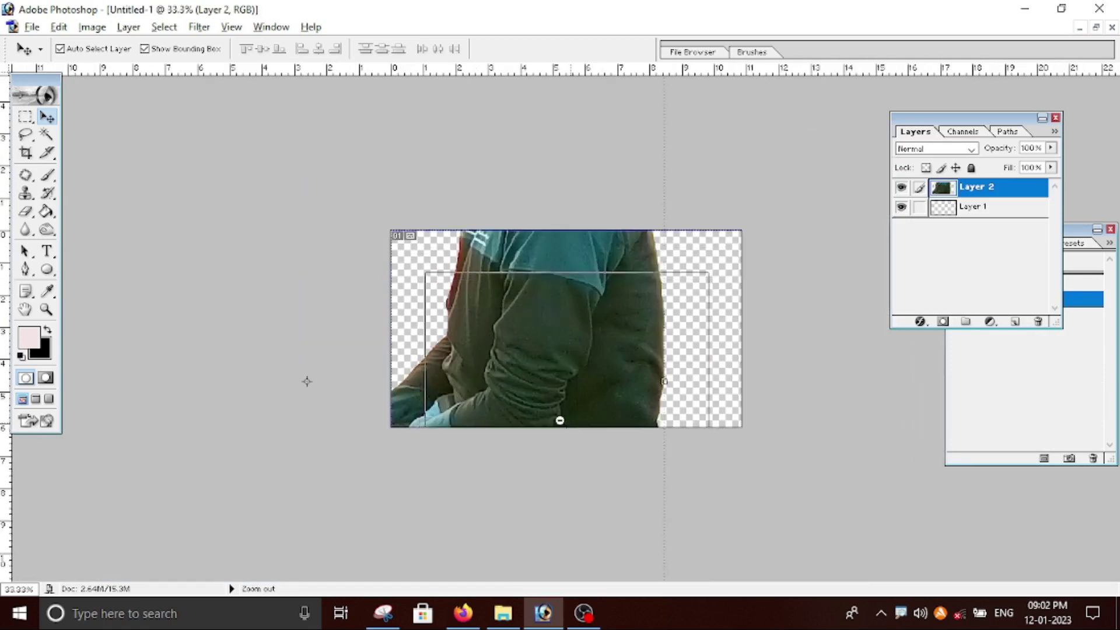
{"action": "left_click", "coordinate": [560, 420], "text": "ctrl+alt"}
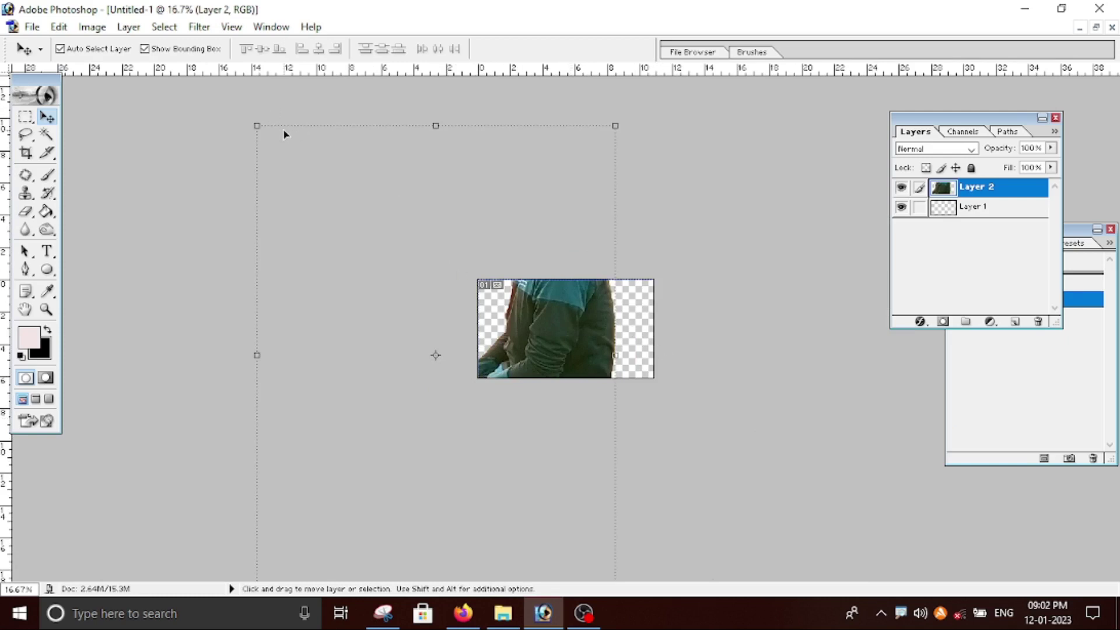
{"action": "key", "text": "alt"}
{"action": "key", "text": "shift"}
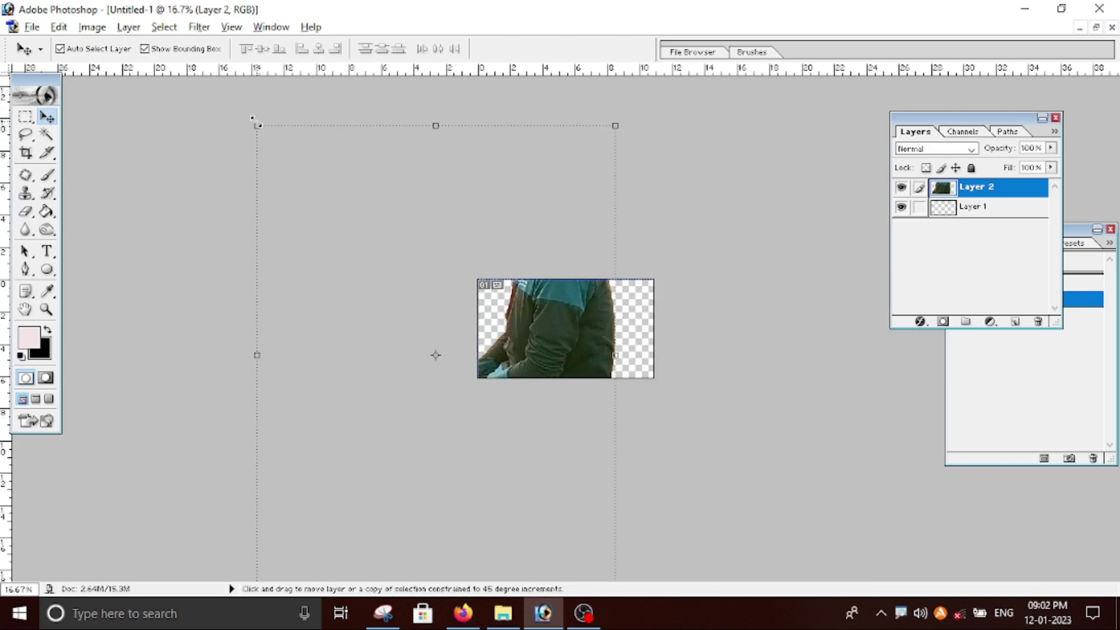
{"action": "mouse_move", "coordinate": [249, 118]}
{"action": "left_mouse_down"}
{"action": "mouse_move", "coordinate": [378, 270]}
{"action": "mouse_move", "coordinate": [403, 276]}
{"action": "left_mouse_up"}
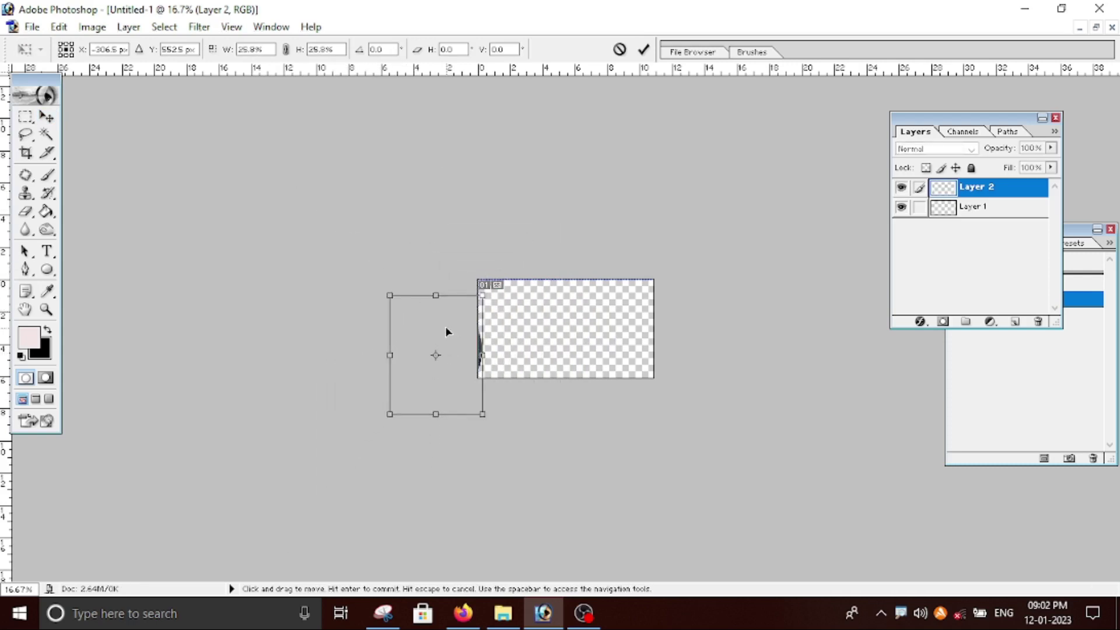
Move the man onto the canvas, shrink him to about 16%, and commit the transform
{"action": "left_click_drag", "start_coordinate": [446, 327], "coordinate": [548, 313]}
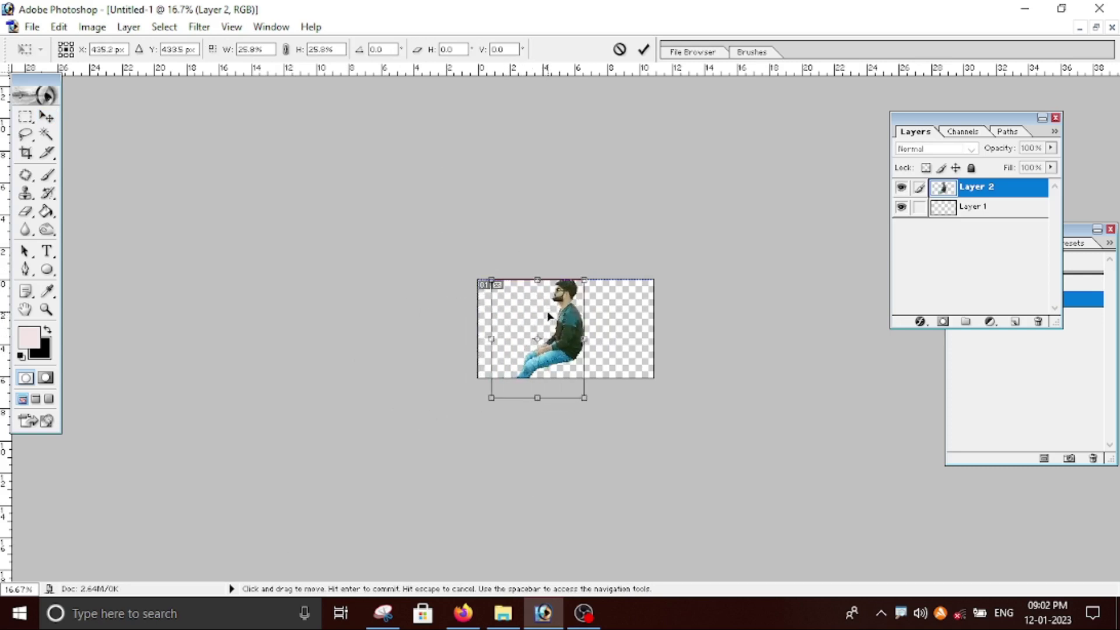
{"action": "key", "text": "ctrl+space"}
{"action": "left_click", "coordinate": [605, 342]}
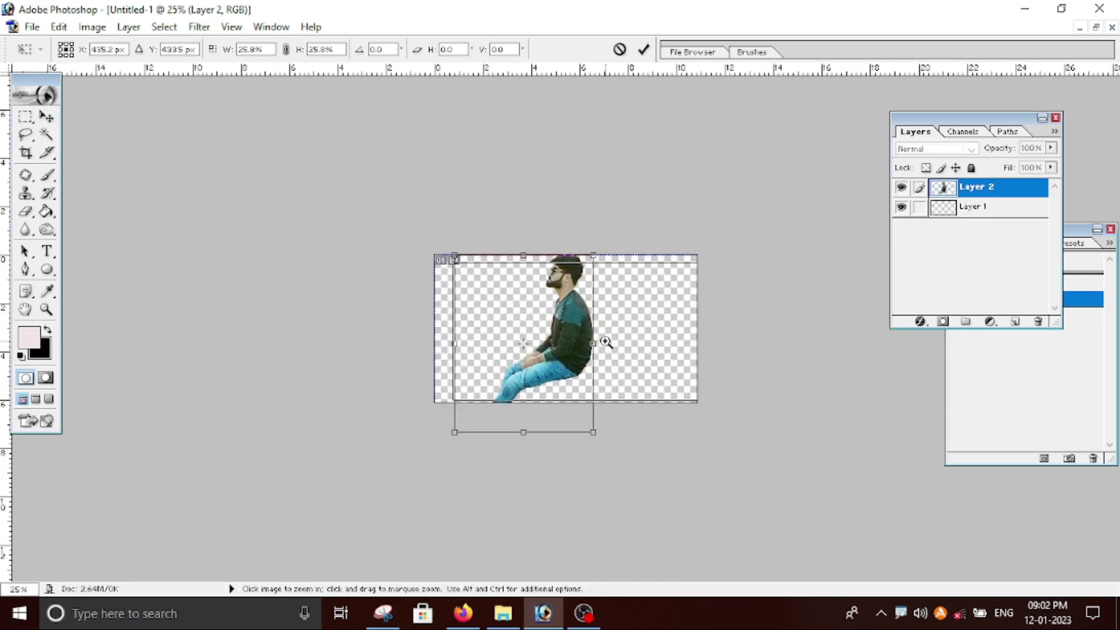
{"action": "left_click", "coordinate": [606, 341]}
{"action": "left_click_drag", "start_coordinate": [542, 295], "coordinate": [572, 325]}
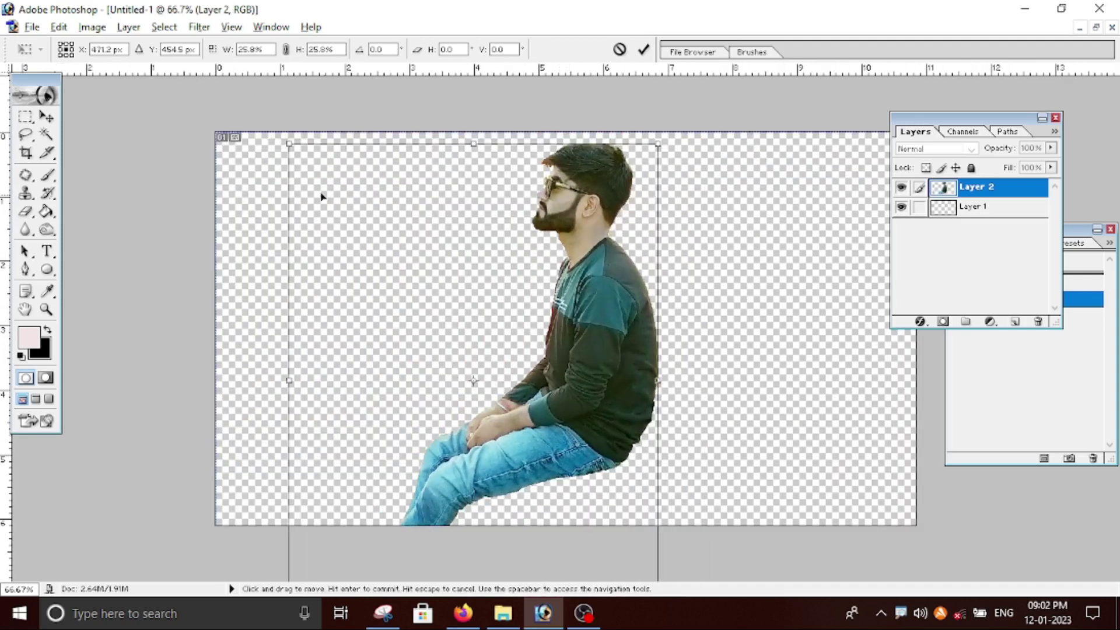
{"action": "left_click_drag", "start_coordinate": [290, 142], "coordinate": [358, 232]}
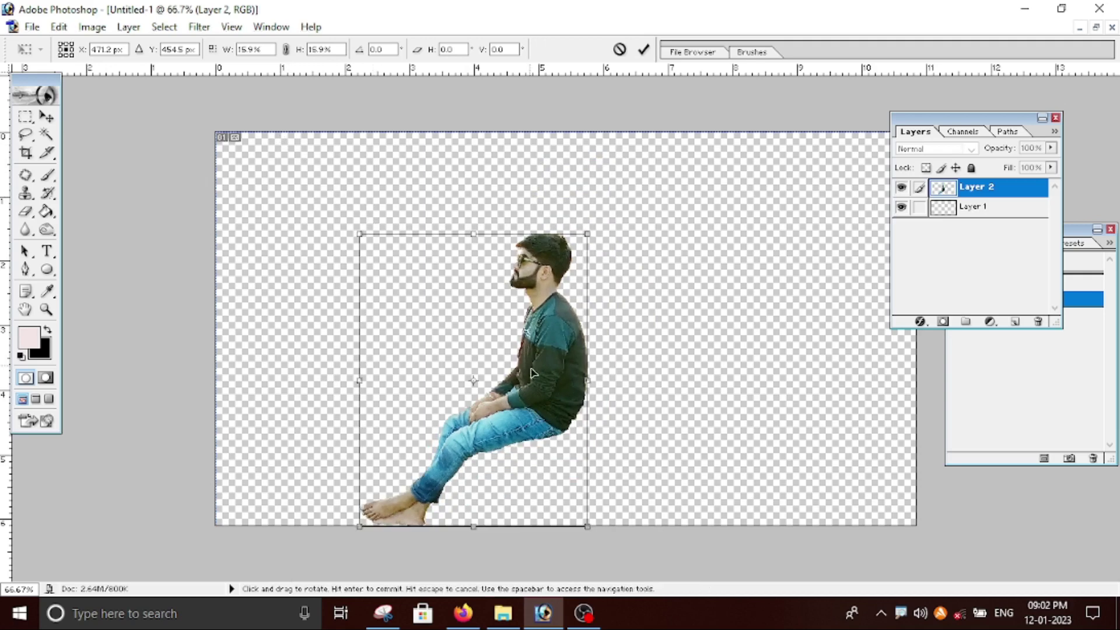
{"action": "mouse_move", "coordinate": [547, 378]}
{"action": "left_mouse_down"}
{"action": "mouse_move", "coordinate": [487, 289]}
{"action": "mouse_move", "coordinate": [513, 301]}
{"action": "left_mouse_up"}
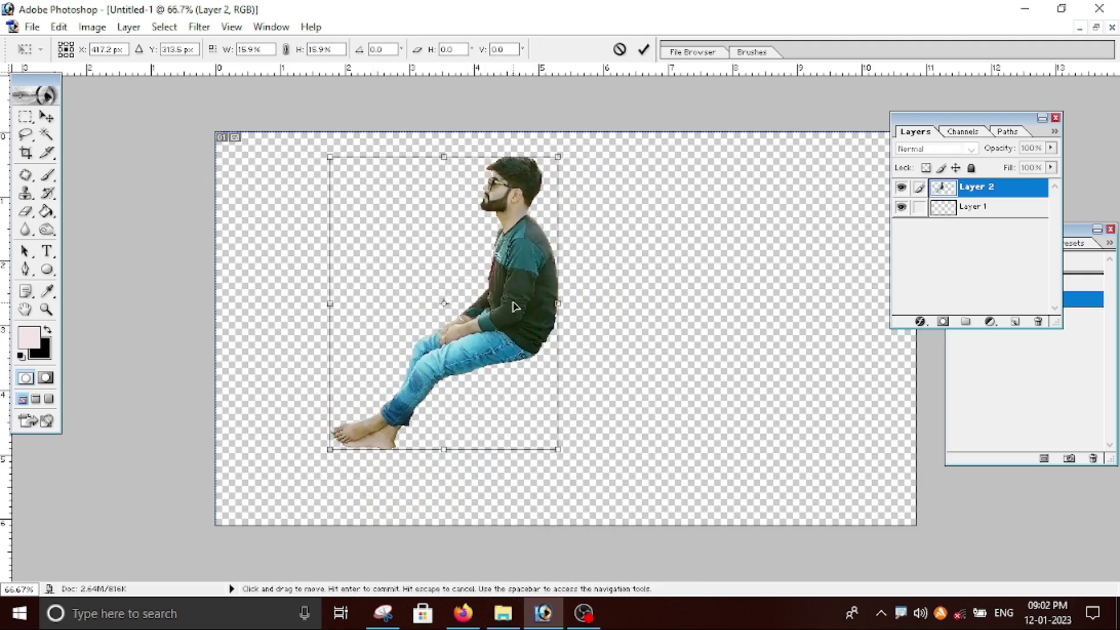
{"action": "key", "text": "Return"}
Check edges at 100%, nudge the man down-left, enlarge him slightly and commit
{"action": "key", "text": "ctrl+plus"}
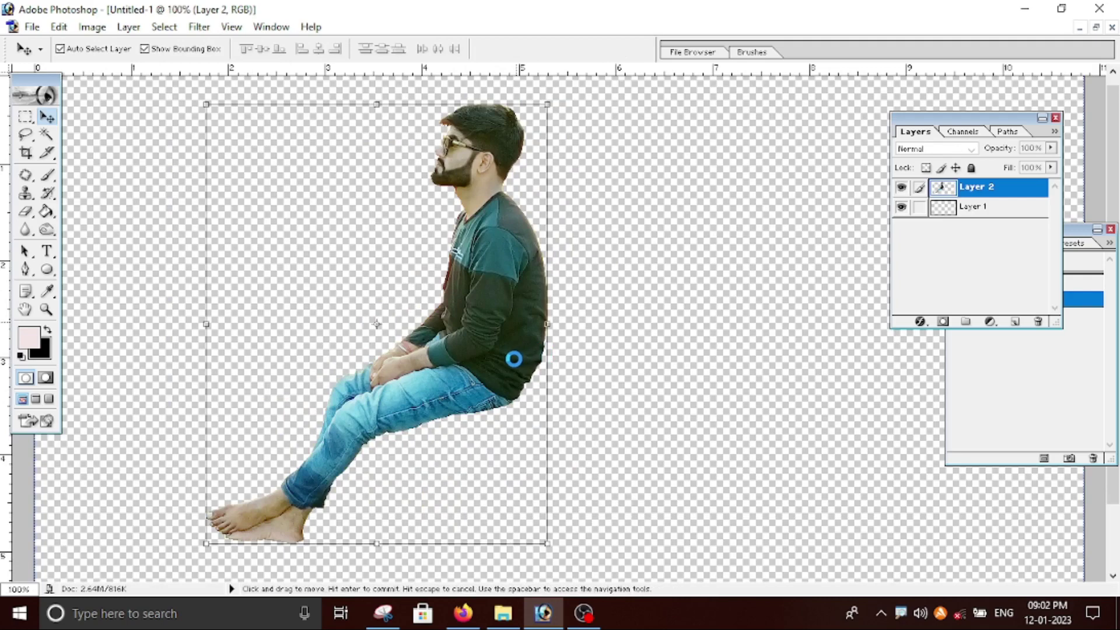
{"action": "key", "text": "ctrl+minus"}
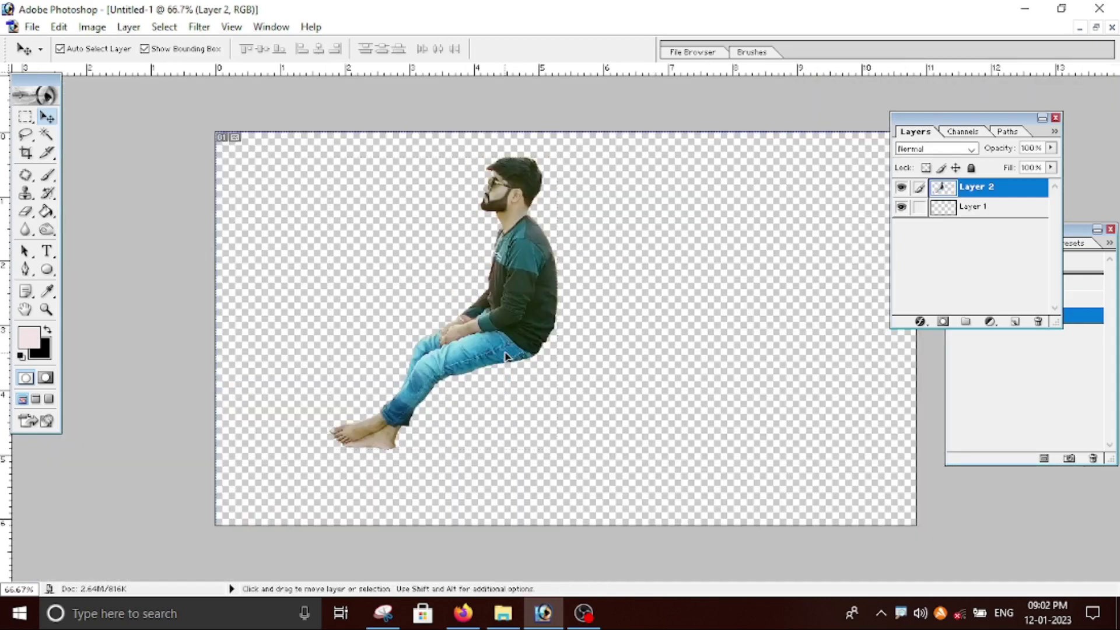
{"action": "left_click_drag", "start_coordinate": [495, 349], "coordinate": [495, 351]}
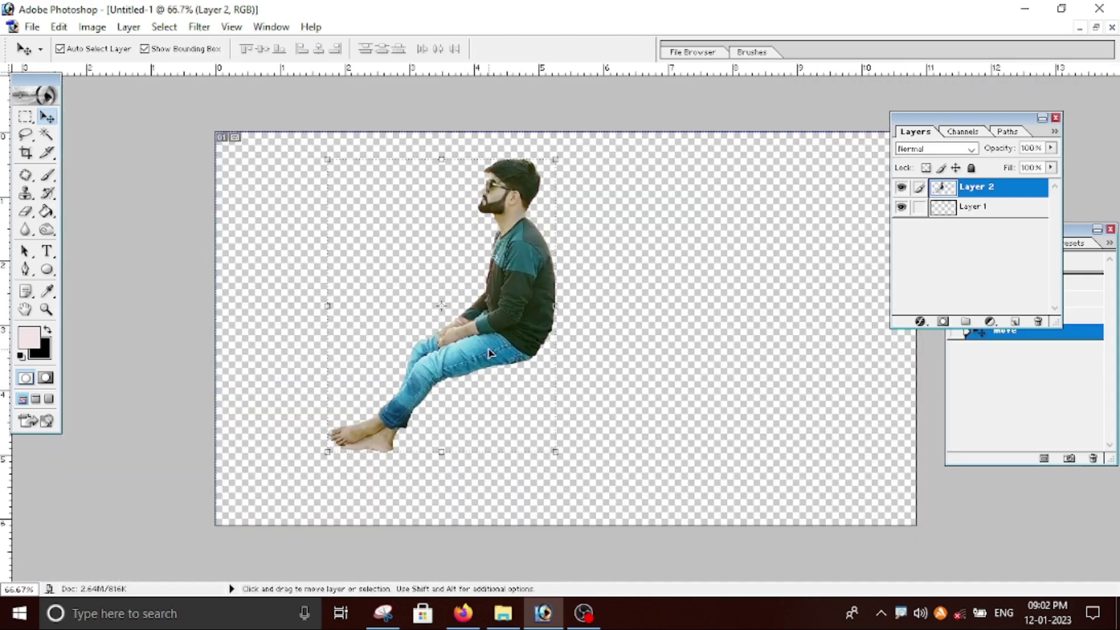
{"action": "key", "text": "ctrl+minus"}
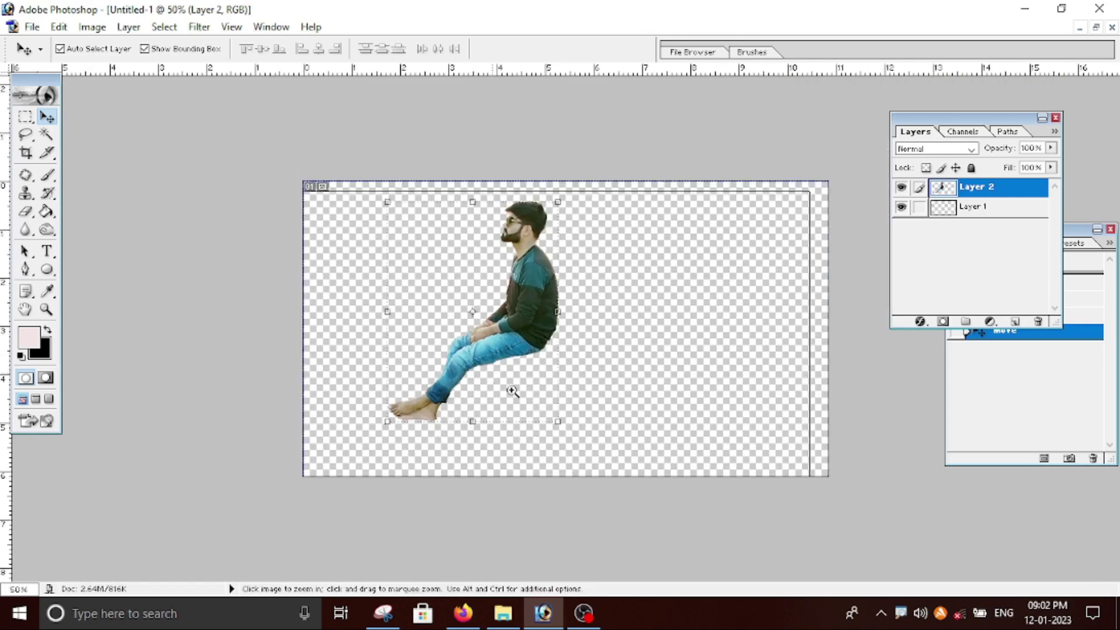
{"action": "key", "text": "ctrl+plus"}
{"action": "left_click_drag", "start_coordinate": [521, 327], "coordinate": [506, 349]}
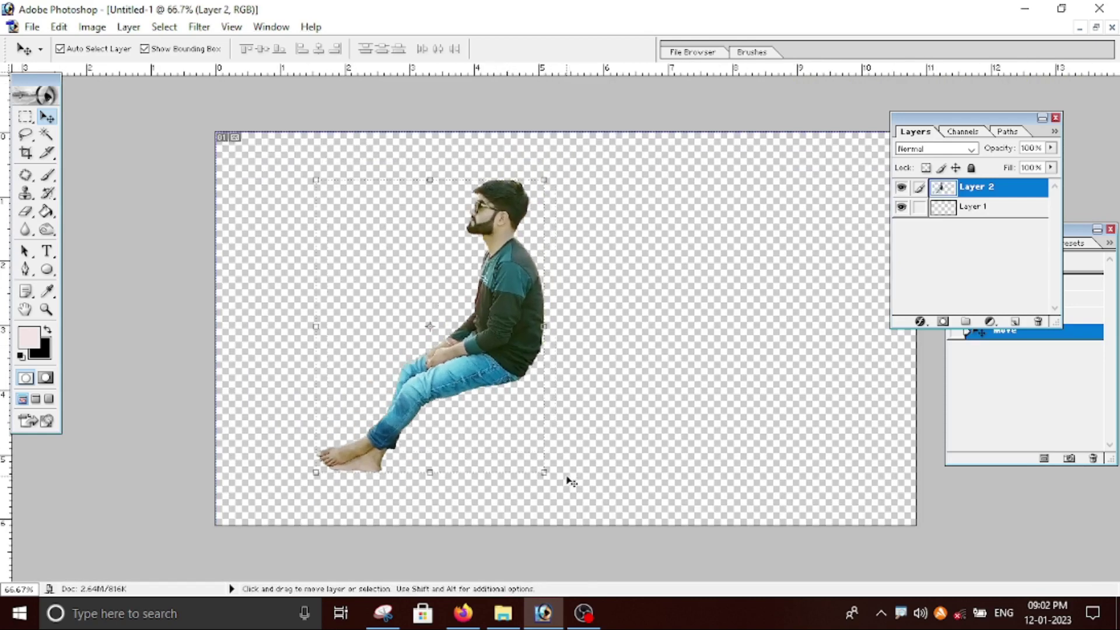
{"action": "left_click_drag", "start_coordinate": [543, 471], "coordinate": [559, 498]}
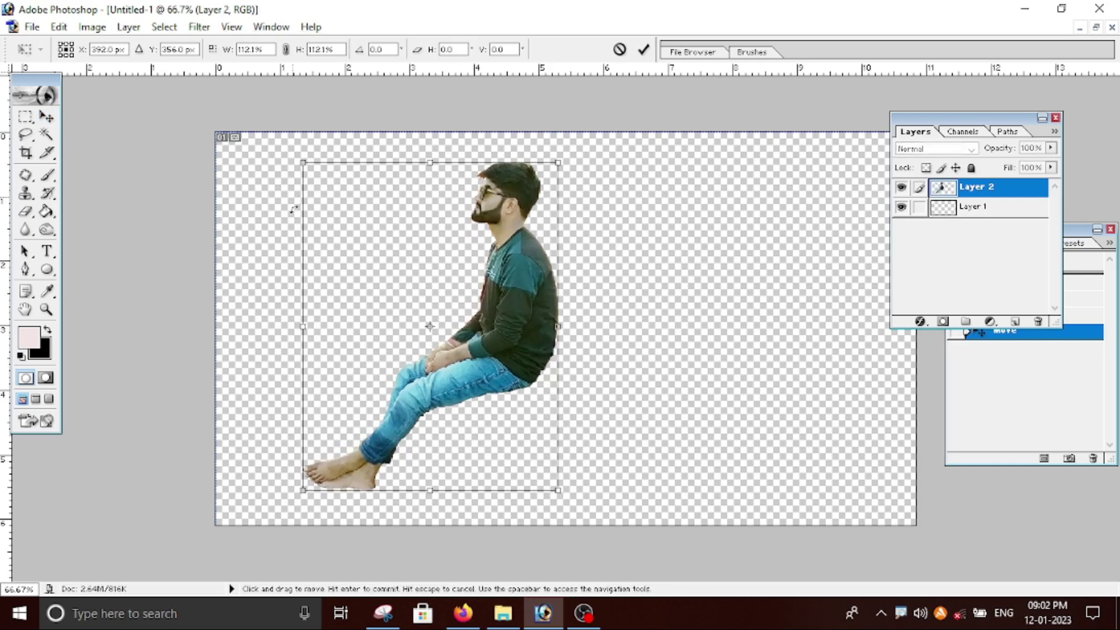
{"action": "key", "text": "Return"}
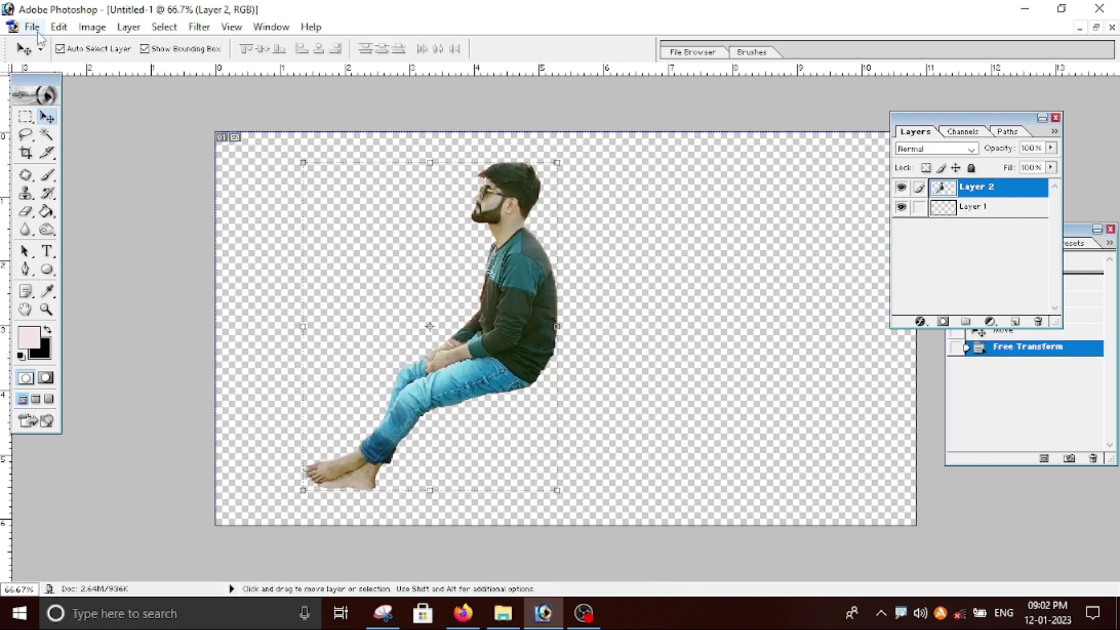
{"action": "left_click", "coordinate": [32, 27]}
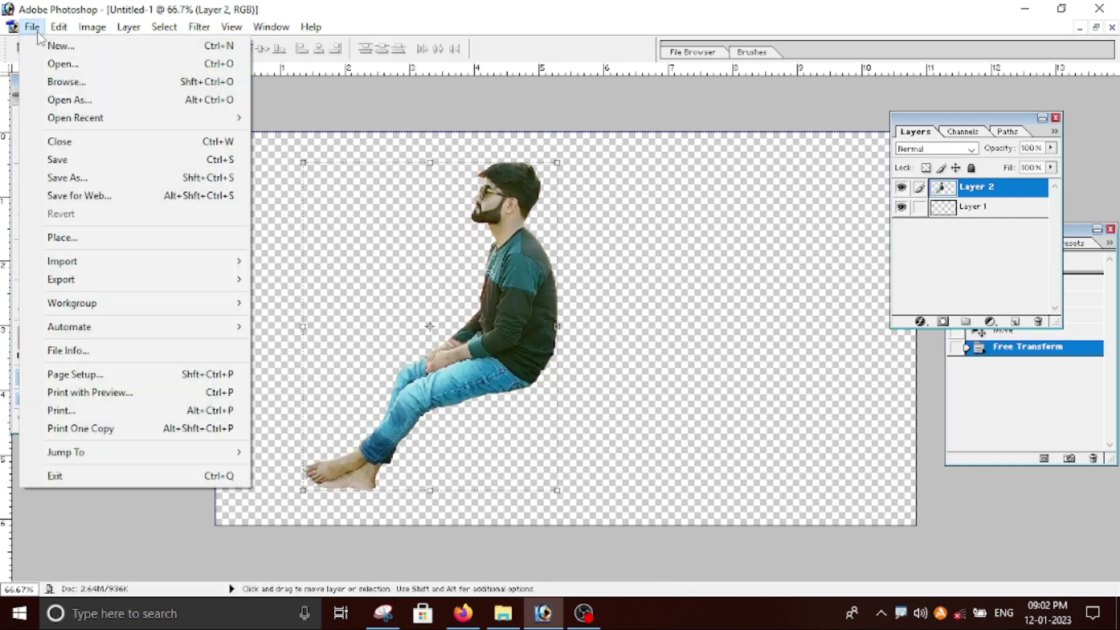
Save the canvas to the Desktop as 458.png in PNG format with Interlace None
{"action": "left_click", "coordinate": [97, 178]}
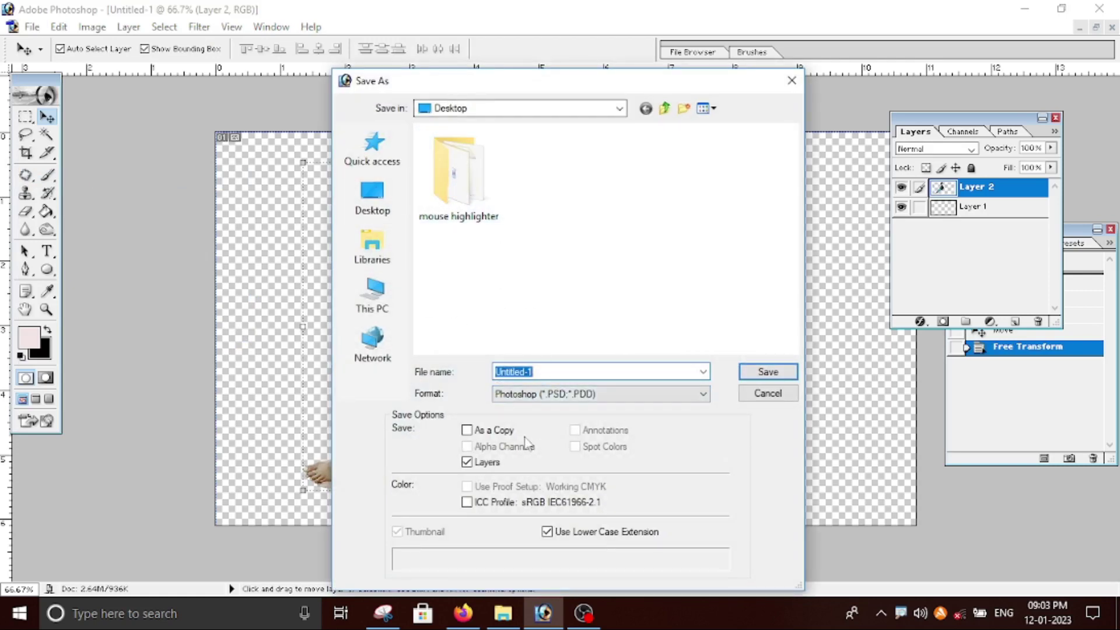
{"action": "type", "text": "458"}
{"action": "left_click", "coordinate": [607, 394]}
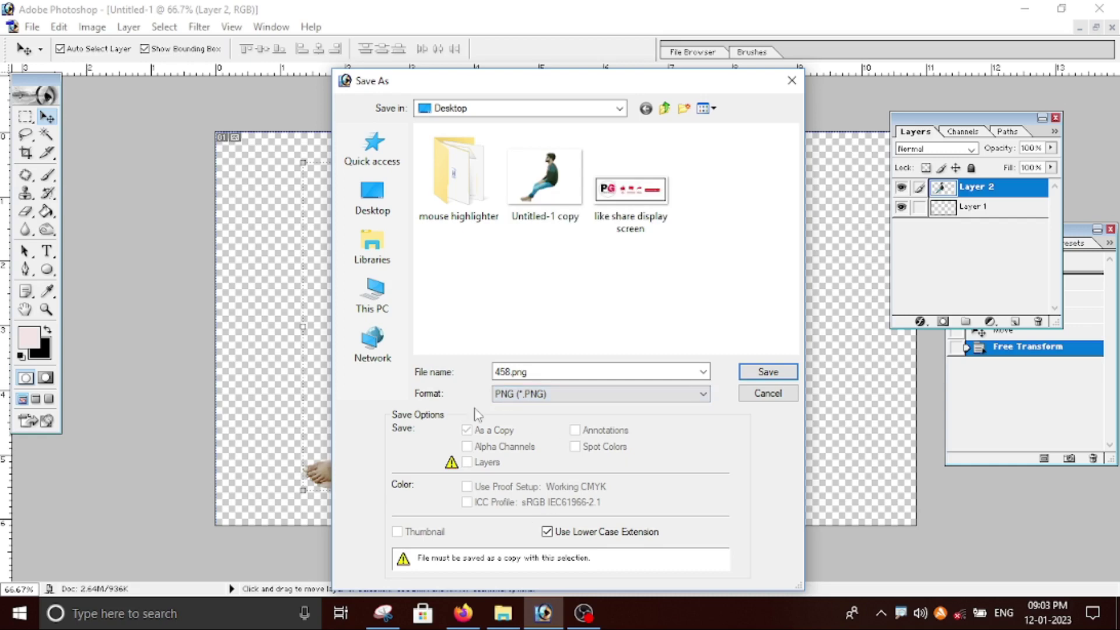
{"action": "left_click", "coordinate": [769, 373]}
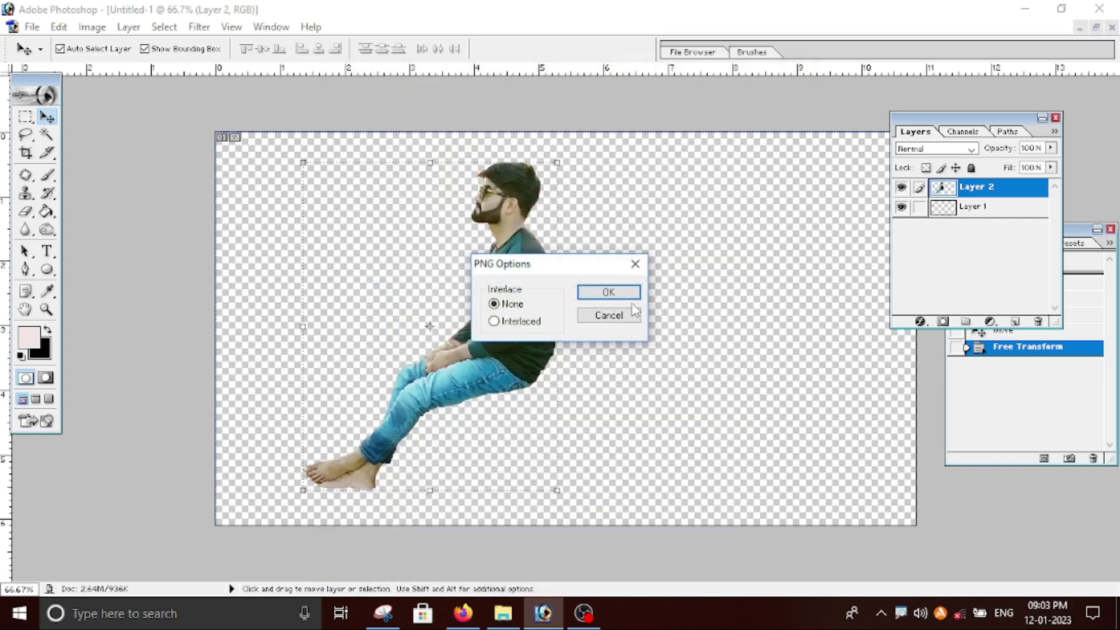
{"action": "left_click", "coordinate": [609, 291]}
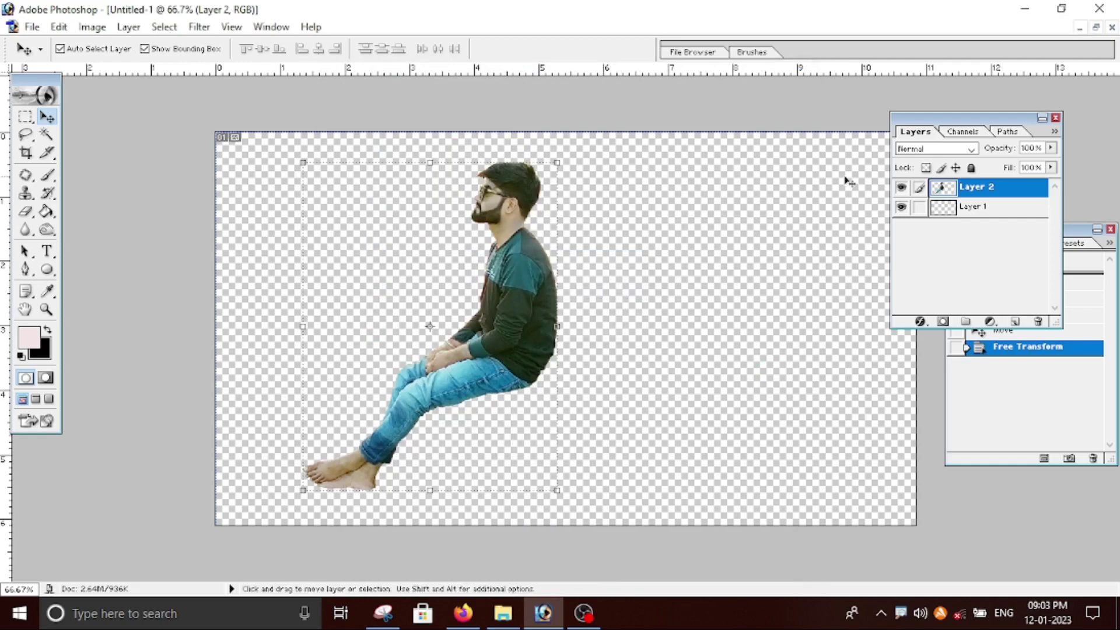
Open 458.png from the desktop in Photos to verify the transparent background, then close it
{"action": "left_click", "coordinate": [1022, 16]}
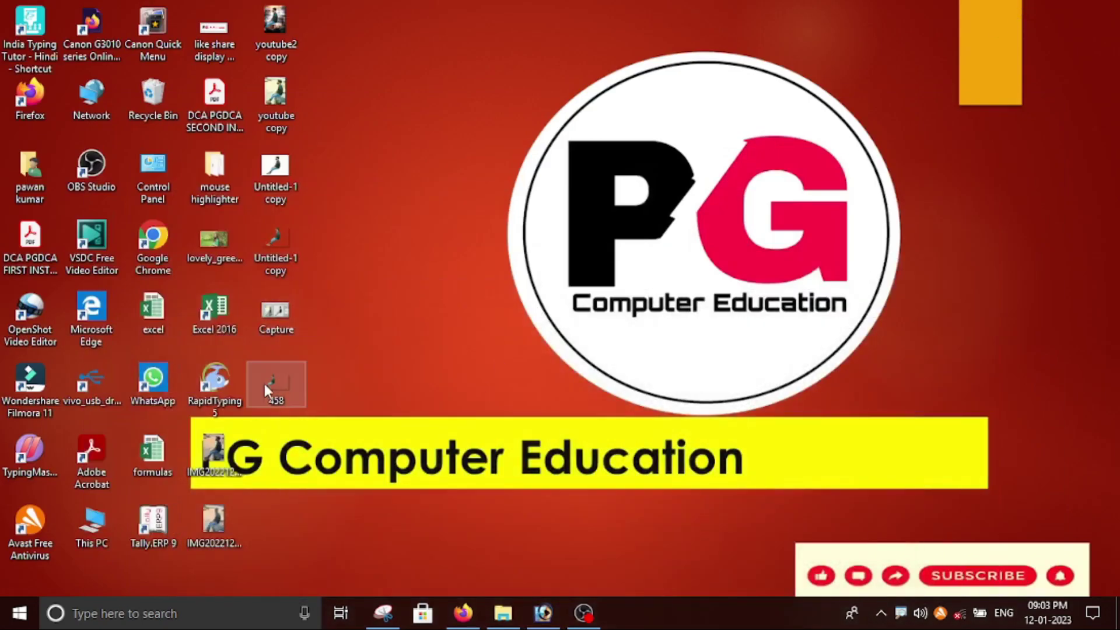
{"action": "left_click", "coordinate": [272, 380]}
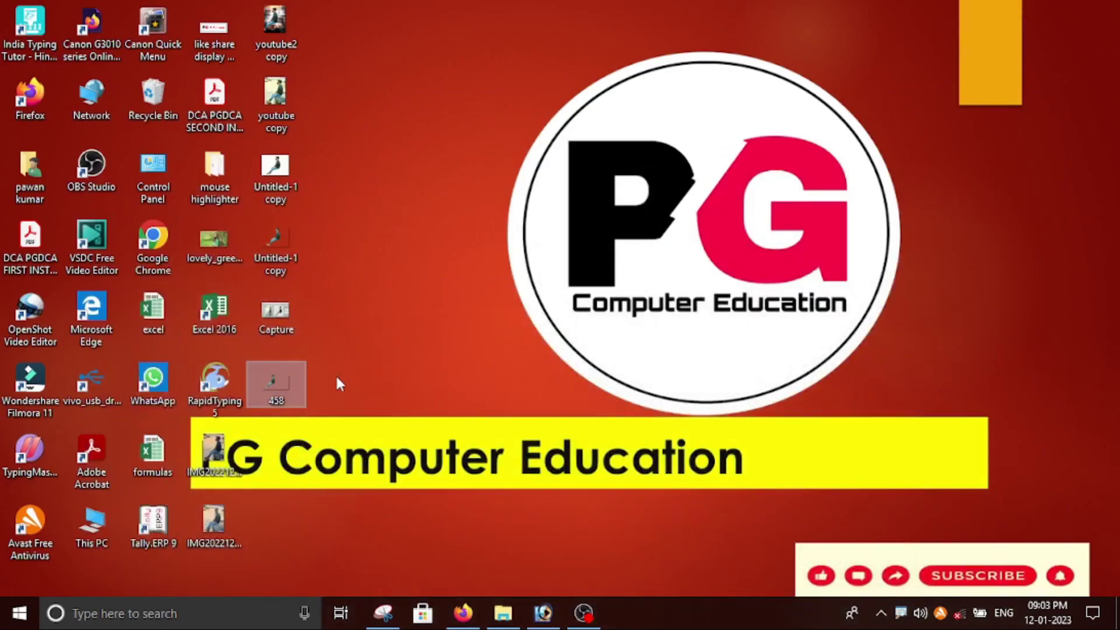
{"action": "double_click", "coordinate": [273, 382]}
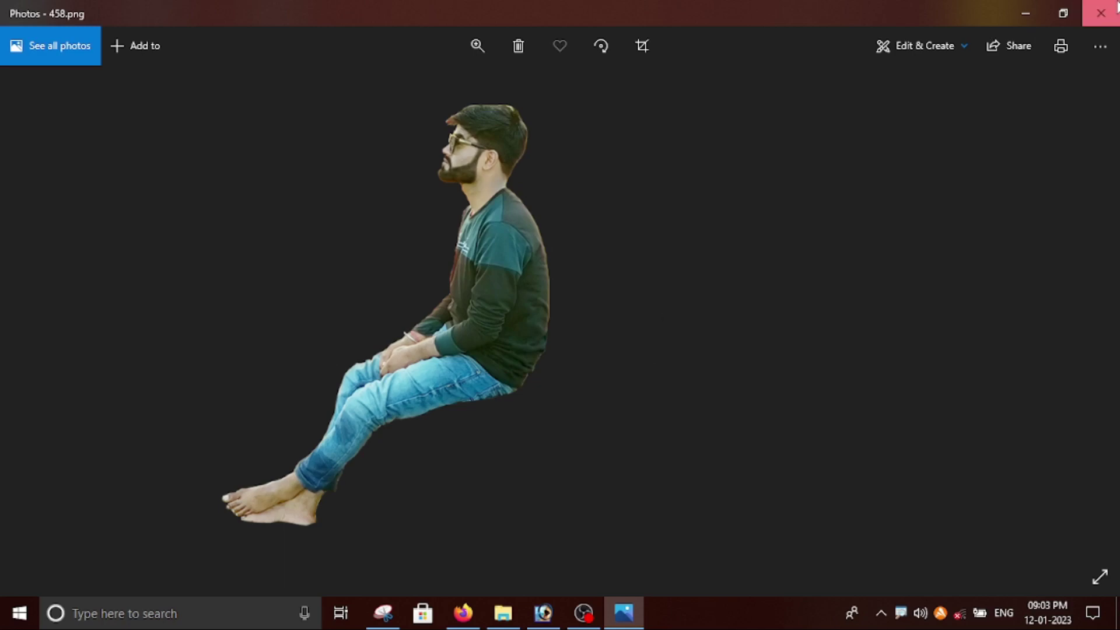
{"action": "left_click", "coordinate": [1101, 13]}
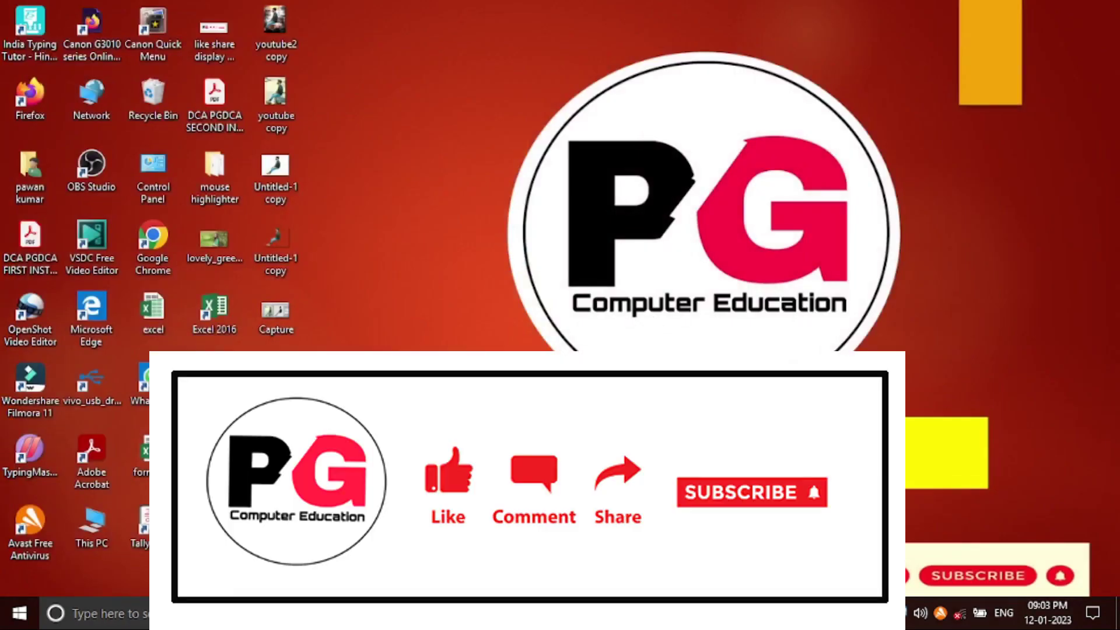